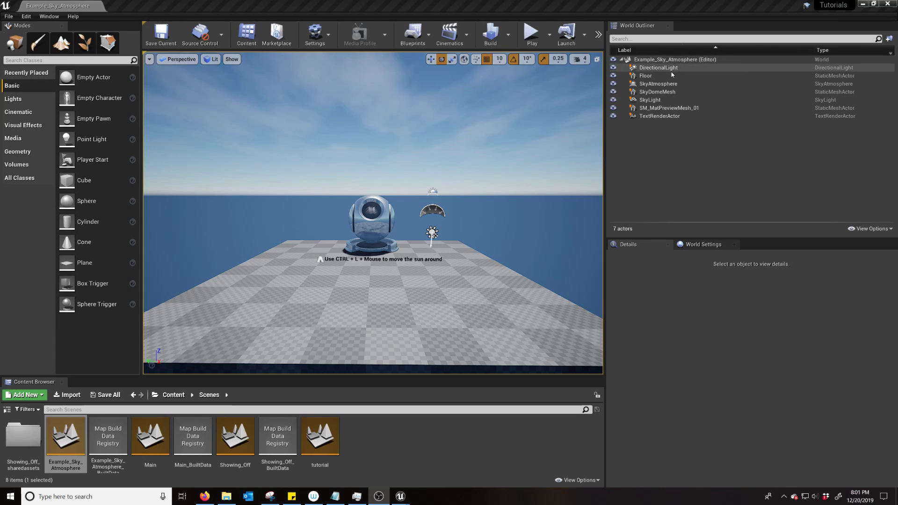
Step: Examine the SkyAtmosphere actor's Rayleigh, Mie and absorption settings
click(665, 84)
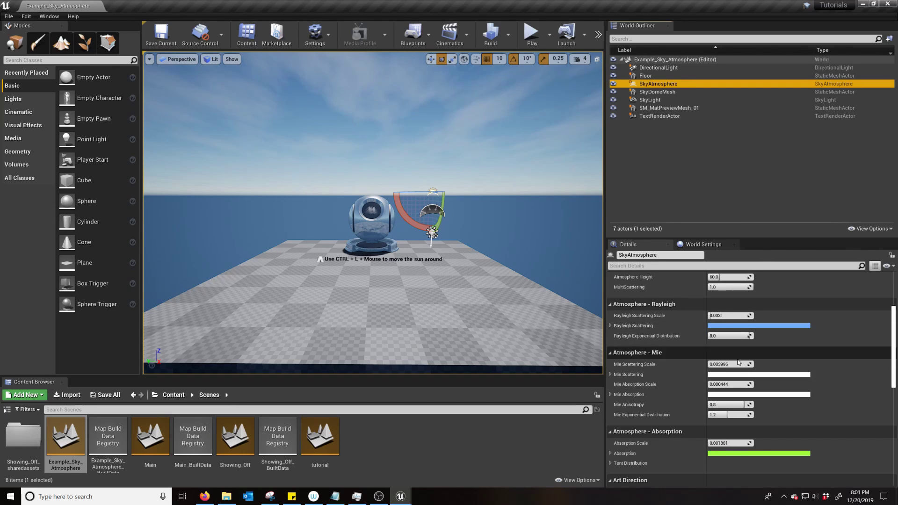
scroll(739, 363, down, 3)
scroll(725, 341, up, 3)
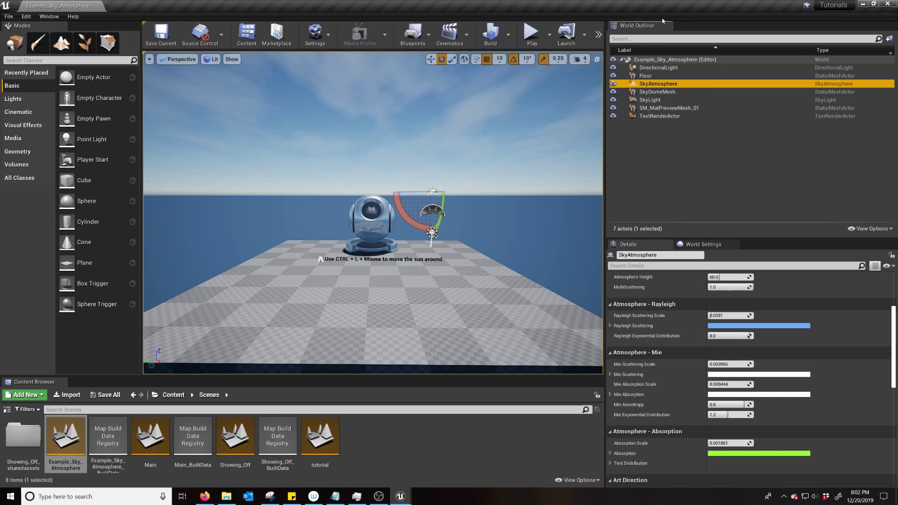
Step: Move the DirectionalLight sun down to the horizon for a sunset sky, removing the stray point light
click(658, 67)
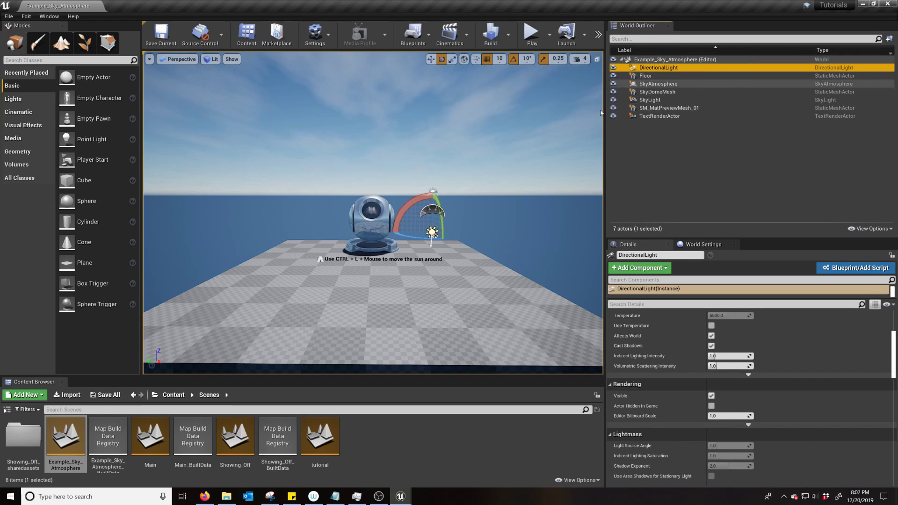
click(432, 232)
key(ctrl+l)
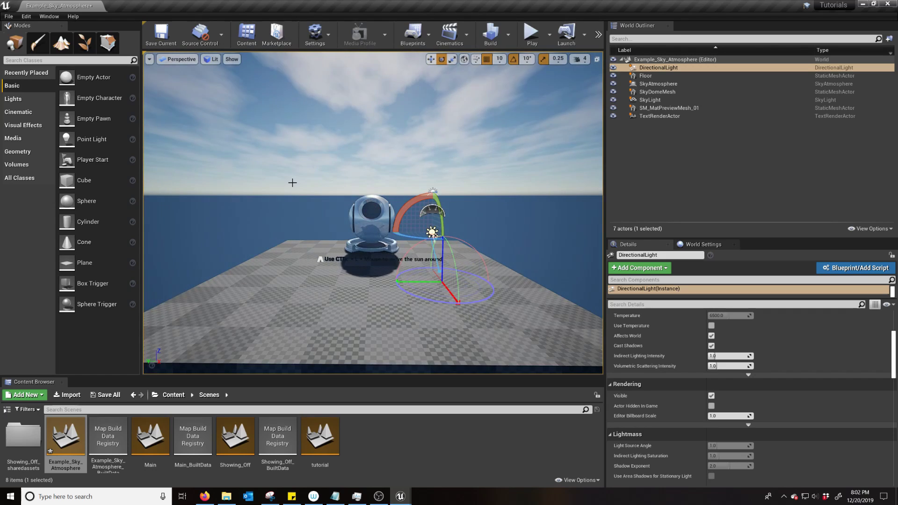
drag(292, 182, 281, 200)
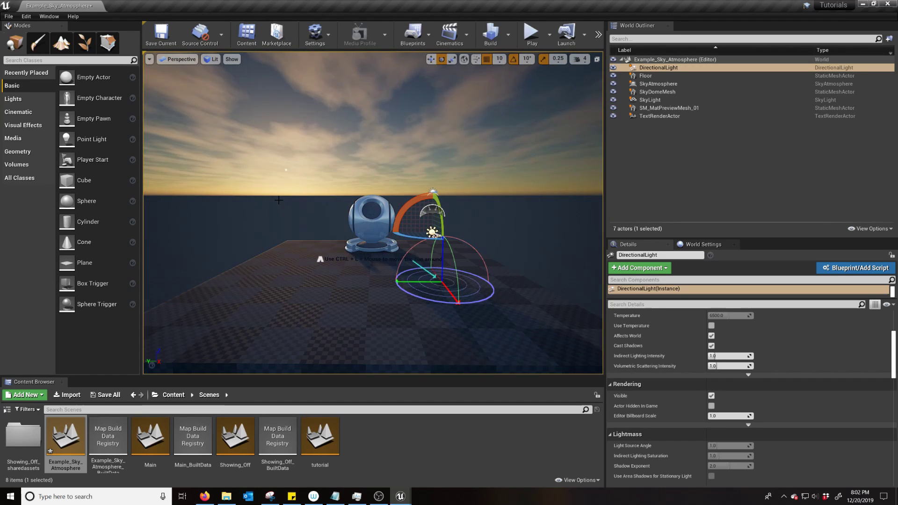
click(270, 200)
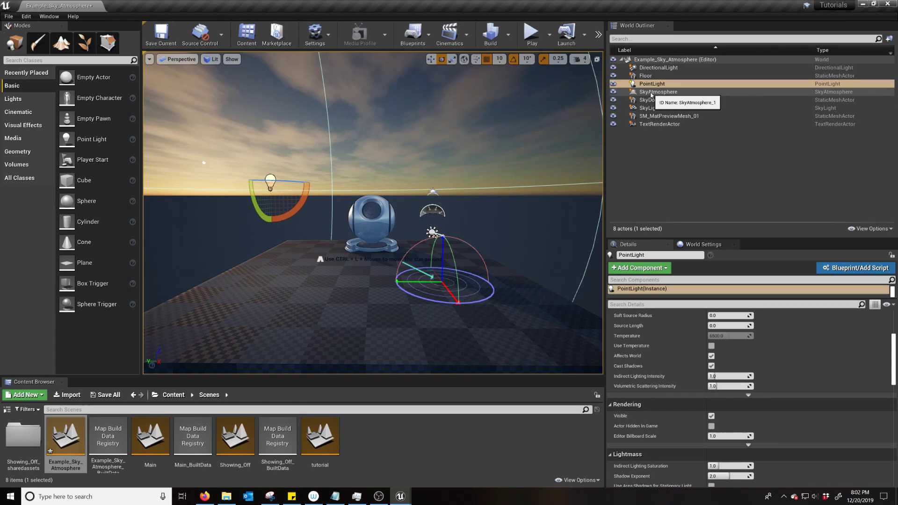
key(Delete)
Step: Rotate the DirectionalLight about 70° back to daylight and swing the sun so the preview mesh's shadow falls forward
click(658, 67)
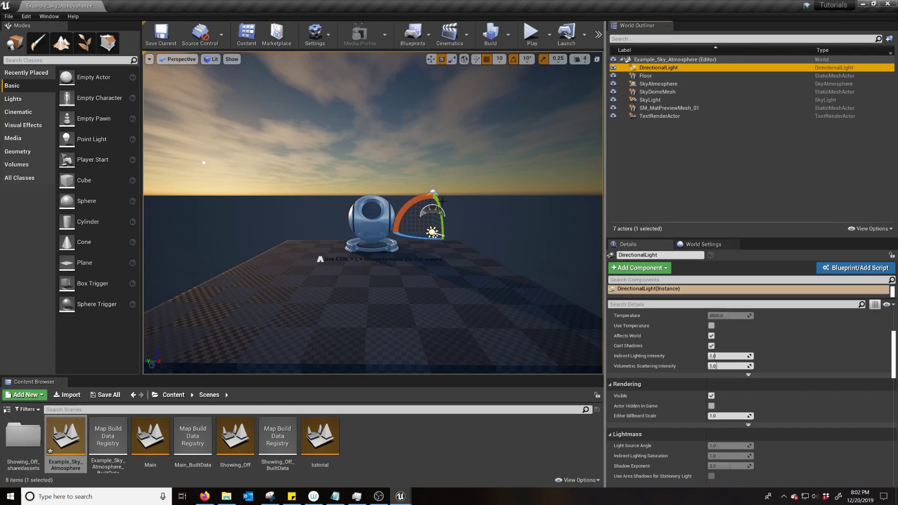
drag(411, 209, 424, 178)
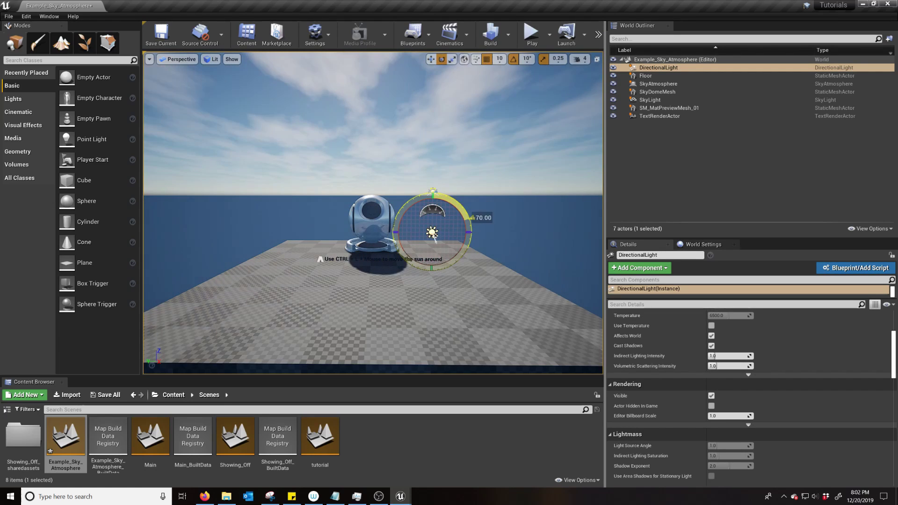
drag(435, 237, 391, 269)
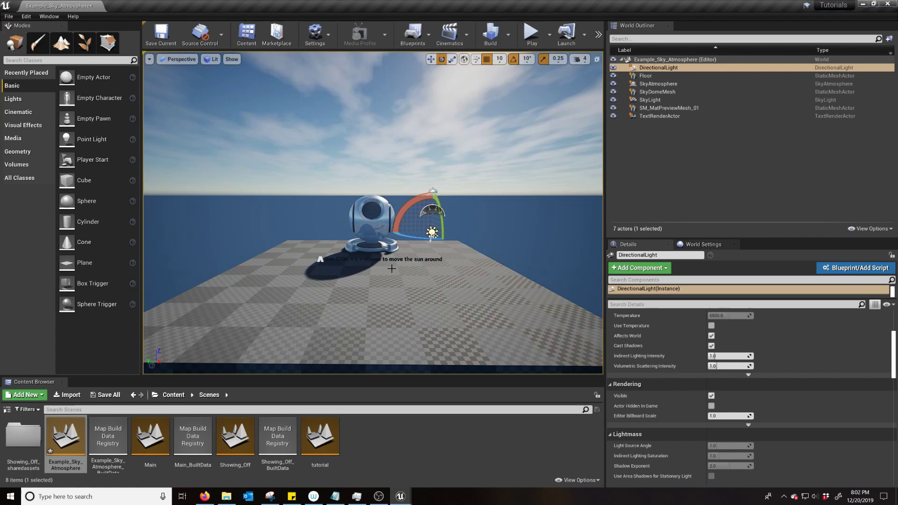
scroll(243, 138, up, 3)
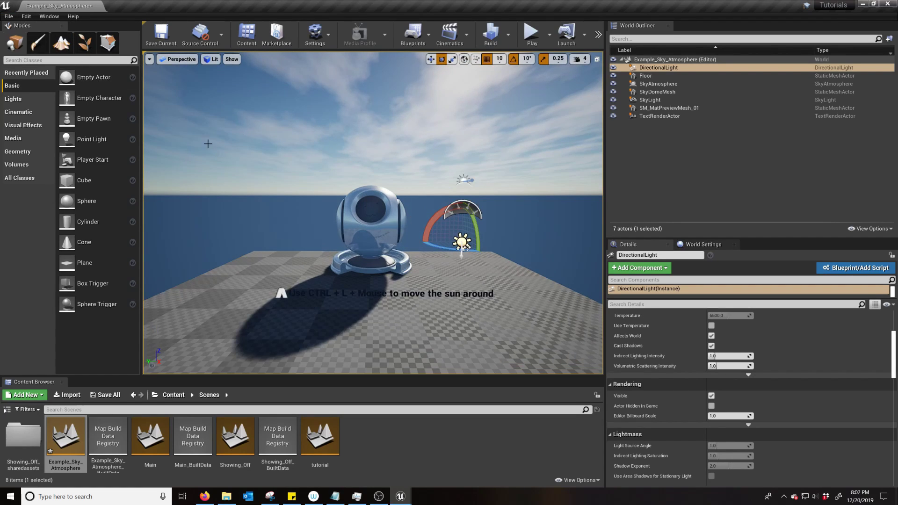
scroll(308, 207, down, 1)
scroll(309, 206, up, 2)
right_drag(309, 207, 290, 253)
Step: Create a new level from the TimeOfDay template without saving the changes to Example_Sky_Atmosphere
click(4, 17)
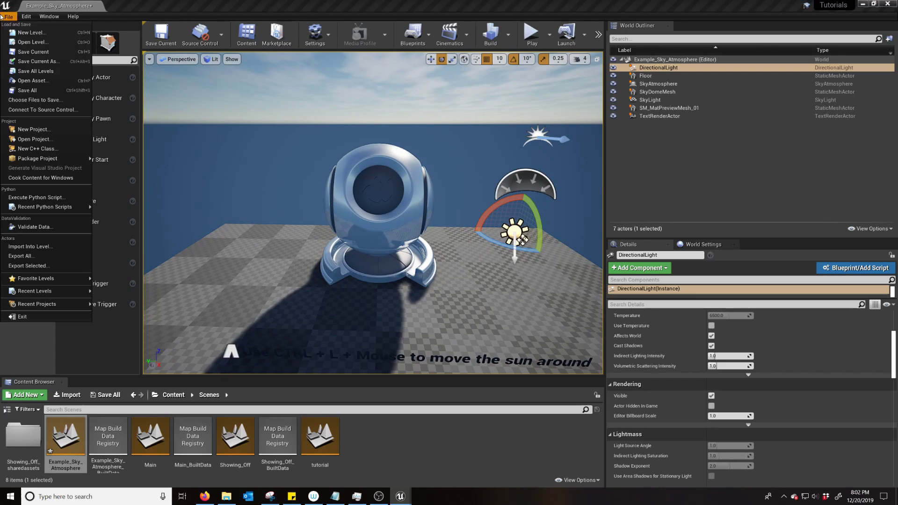
click(31, 32)
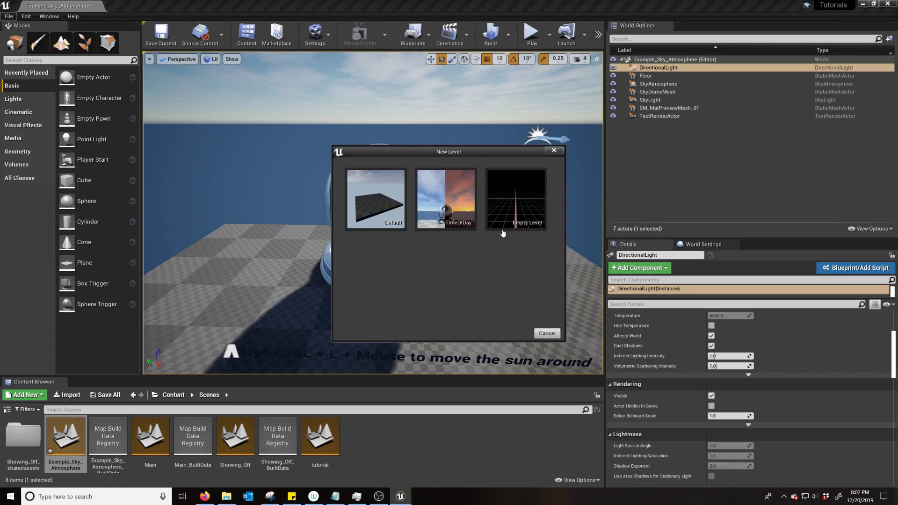
click(442, 211)
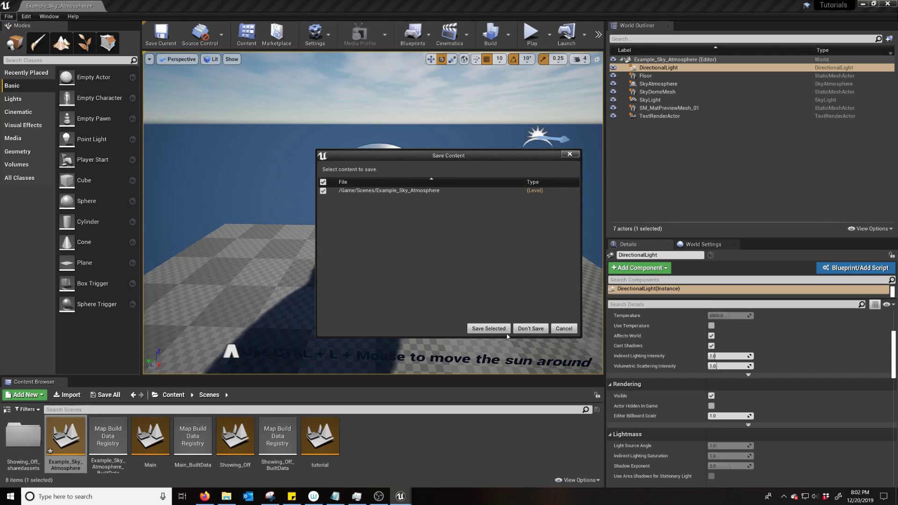
click(531, 329)
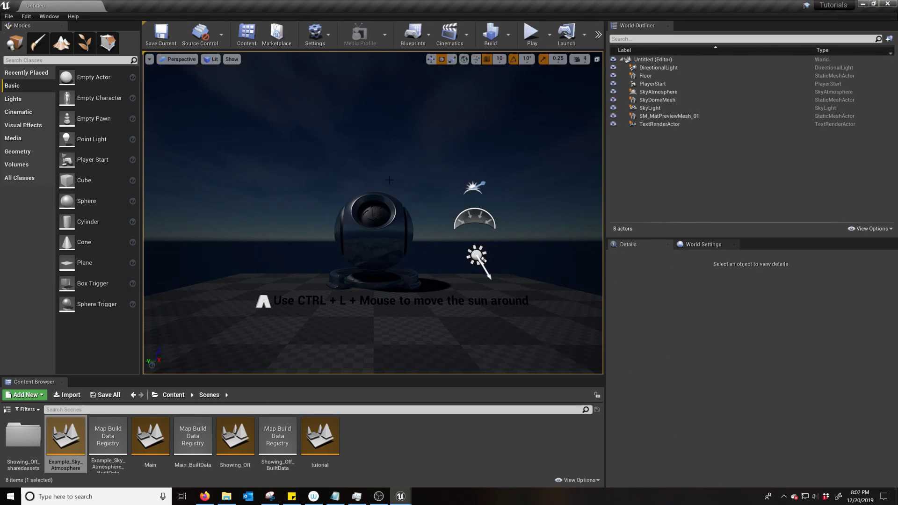
mouse_move(382, 154)
alt+mouse_down()
mouse_move(383, 208)
mouse_move(382, 162)
alt+mouse_up()
scroll(457, 168, down, 6)
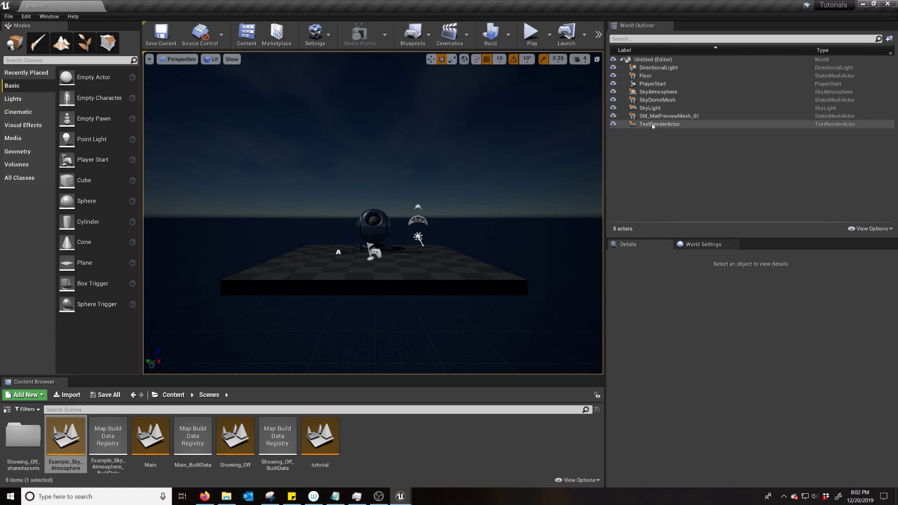
Step: Create a new level from the Empty Level template
click(8, 17)
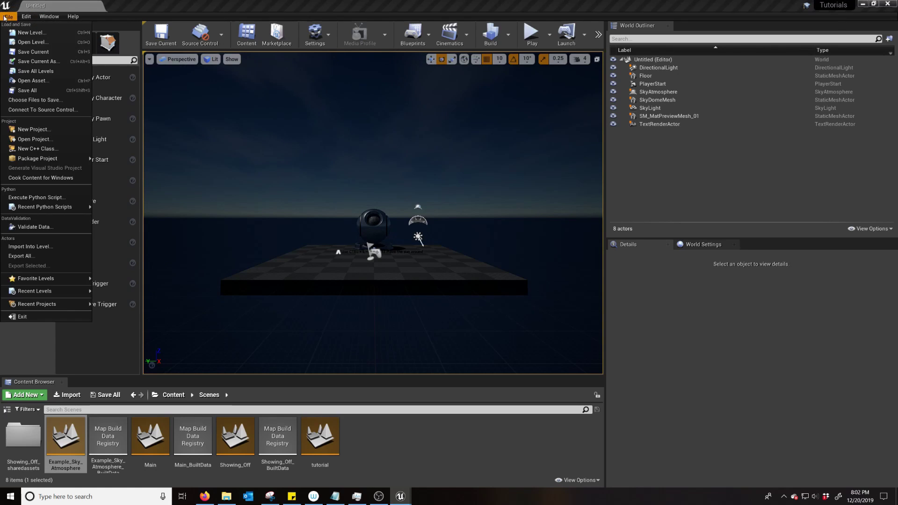
click(21, 34)
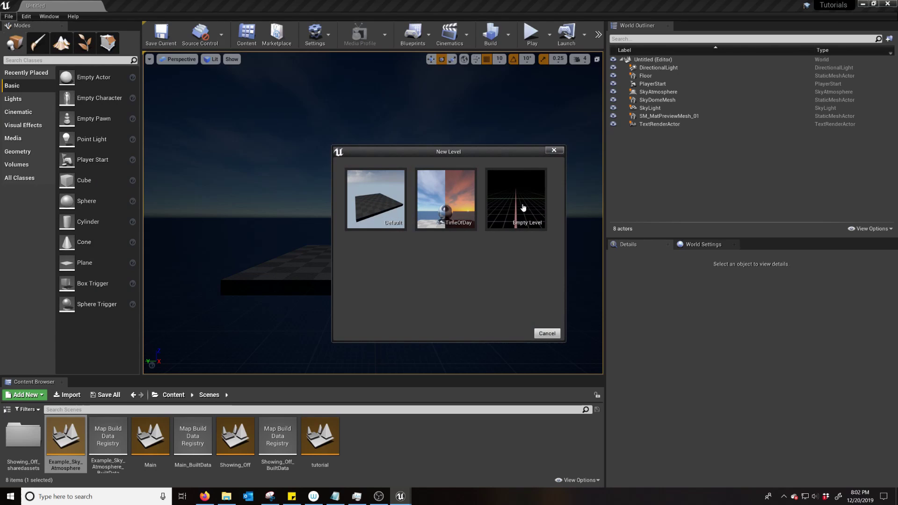
click(532, 220)
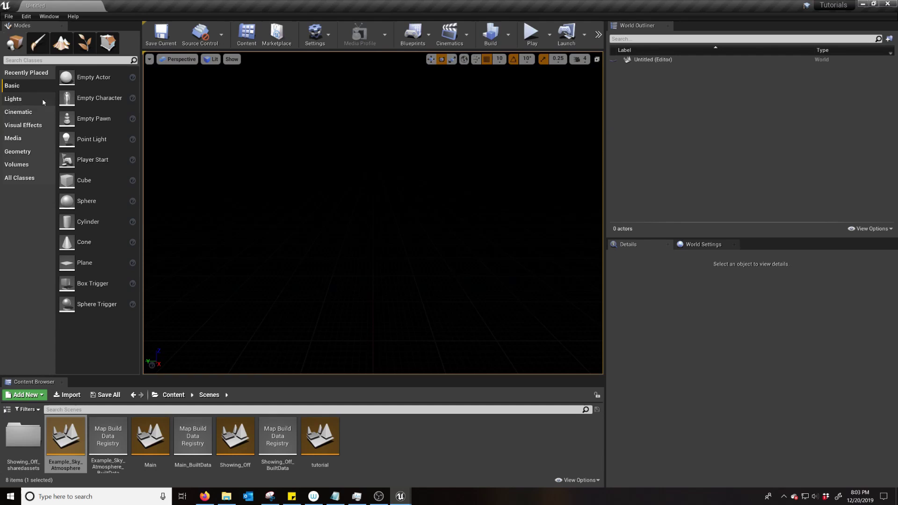
Step: Place a Plane in the empty level and set its location to X 0, Y 0, Z 0
drag(75, 262, 334, 258)
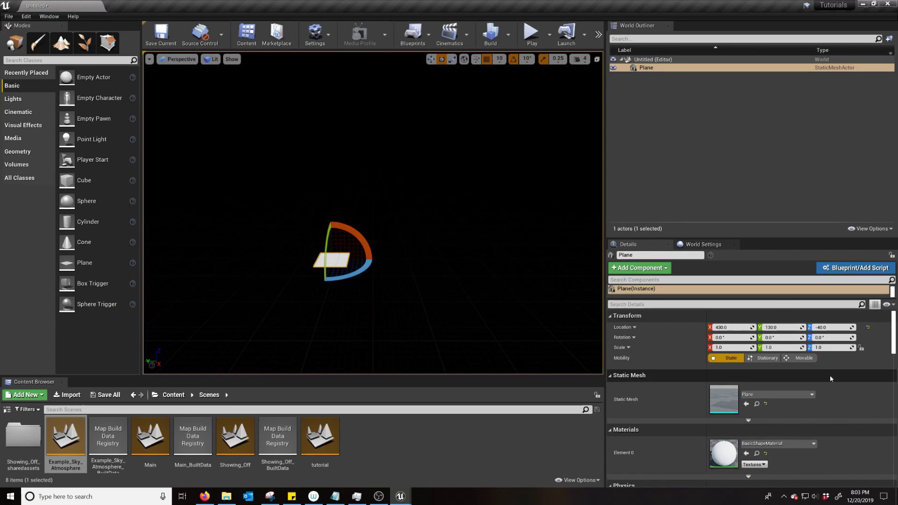
click(737, 328)
key(Return)
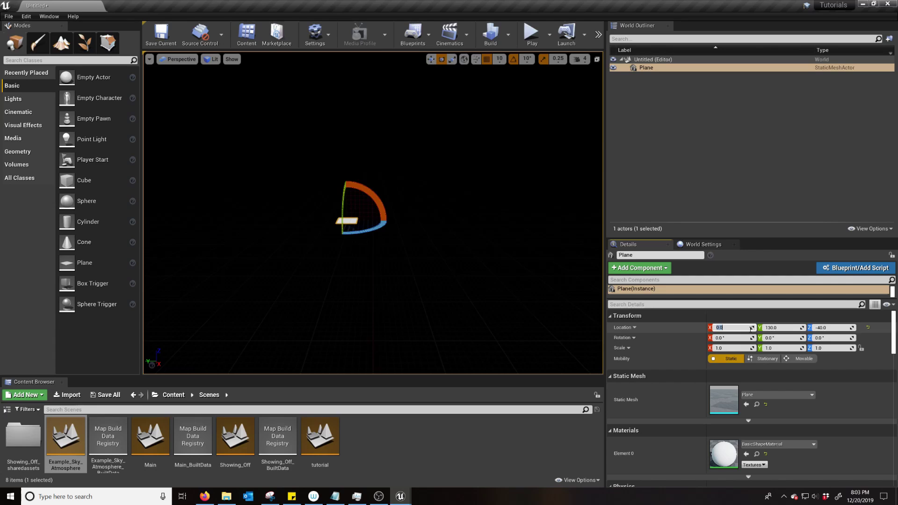
click(785, 327)
text(0)
key(Return)
click(839, 327)
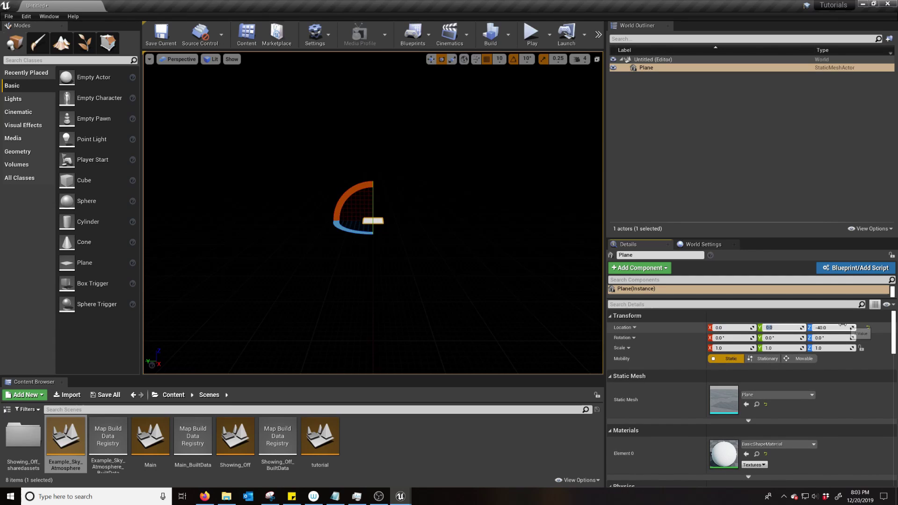
text(0)
key(Return)
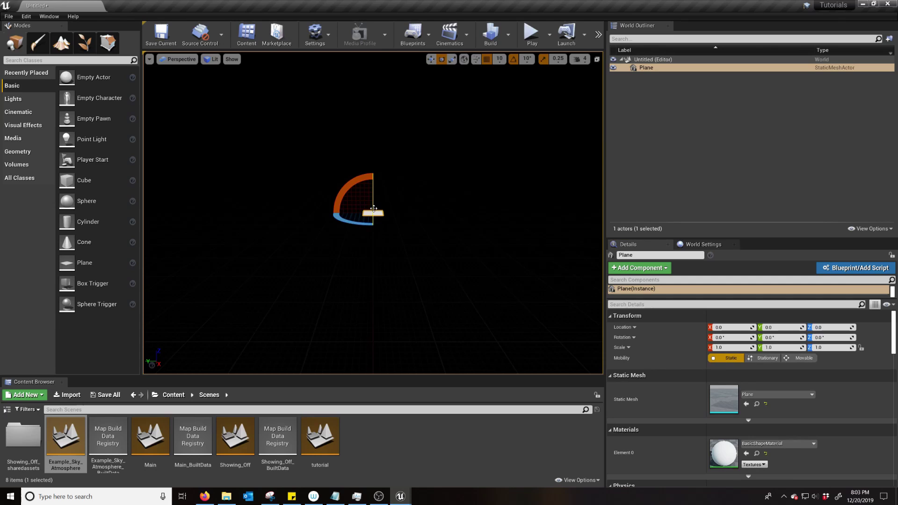
Step: Raise the plane along the vertical axis to a Z location of 20
key(w)
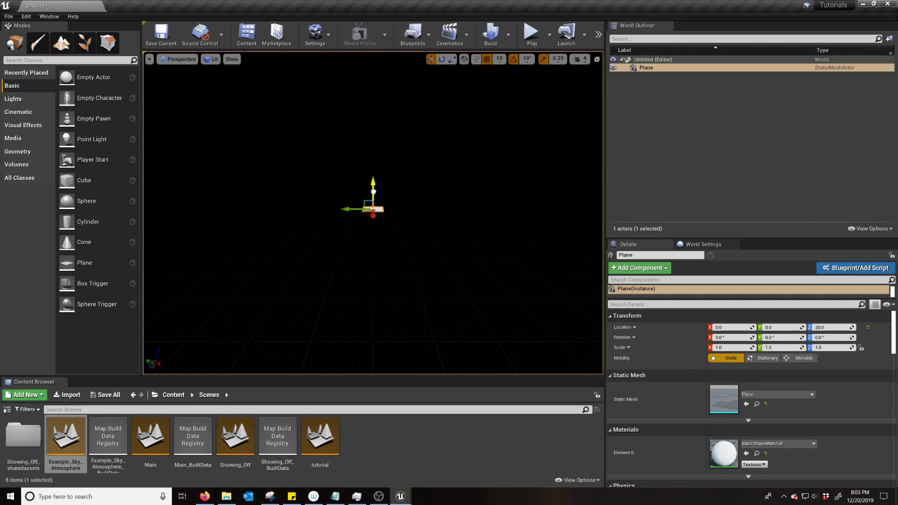
key(f)
alt+drag(387, 237, 417, 166)
scroll(379, 211, down, 10)
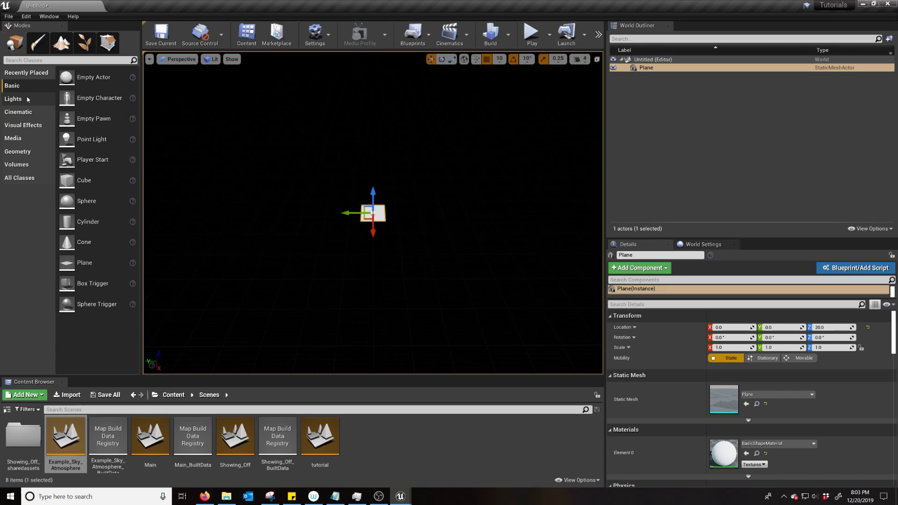
Step: Add a Sky Atmosphere actor to the level and raise it above the plane to Z 60
click(29, 128)
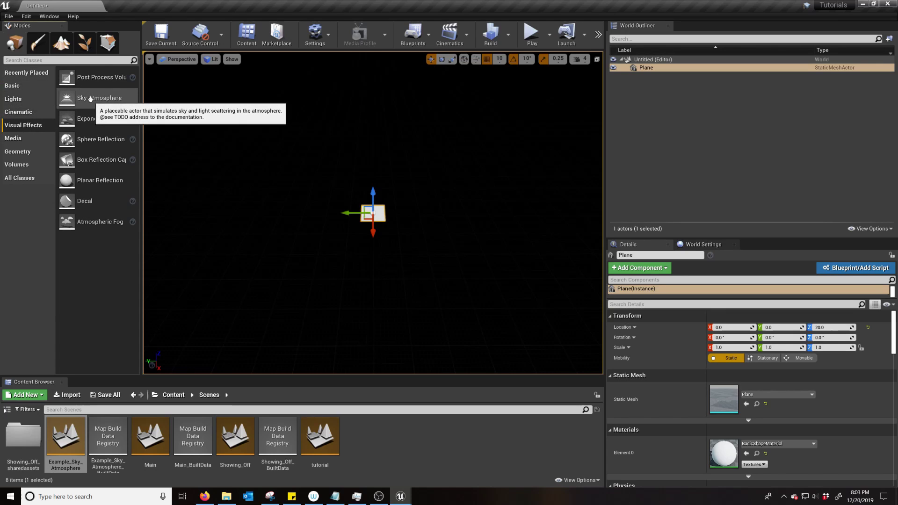
scroll(373, 213, up, 10)
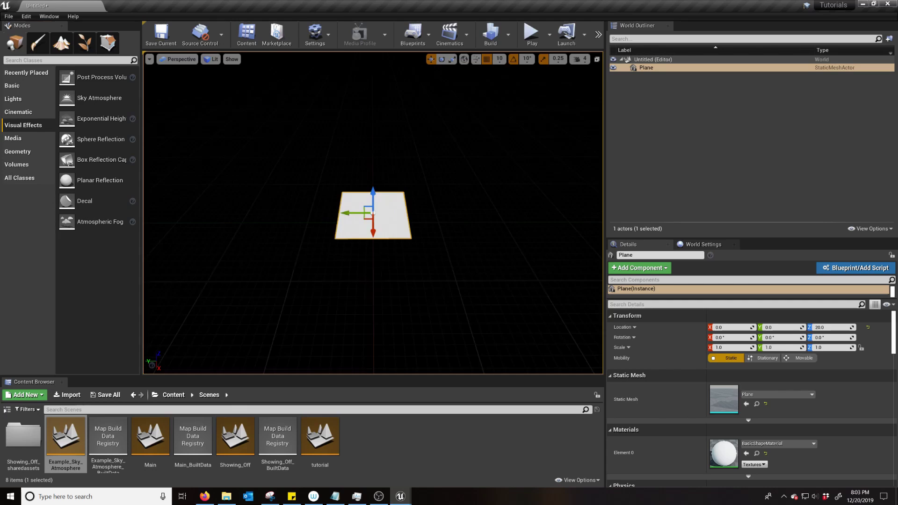
drag(77, 97, 375, 142)
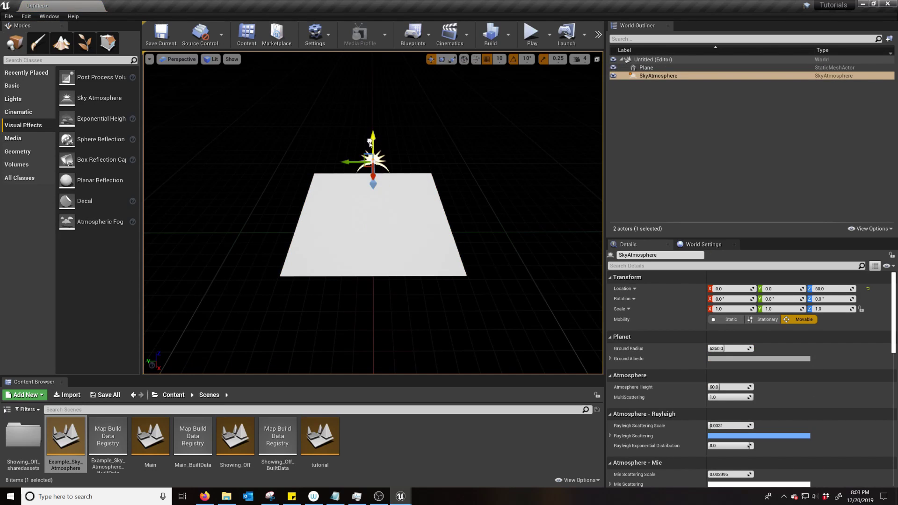
right_drag(292, 192, 292, 89)
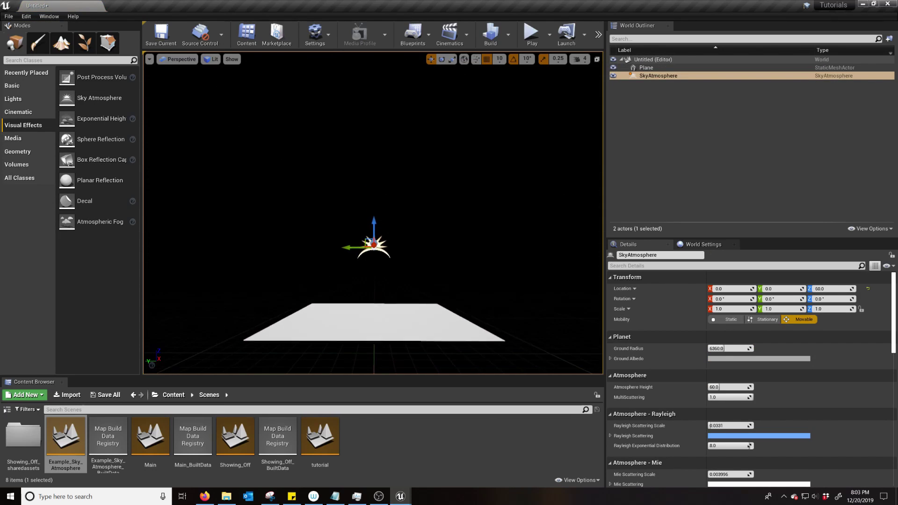
Step: Add a Directional Light above the plane at about Z 70 and set its mobility to Movable
click(14, 99)
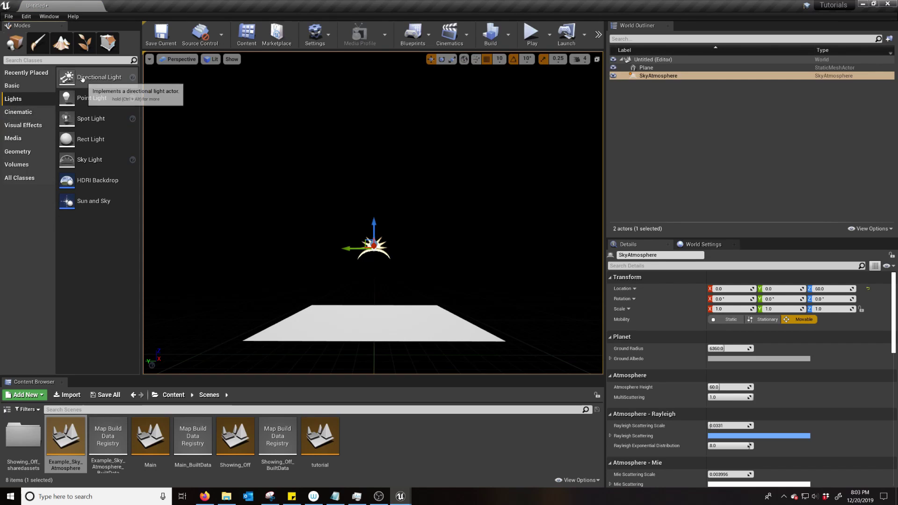
drag(93, 77, 341, 318)
right_drag(332, 294, 342, 311)
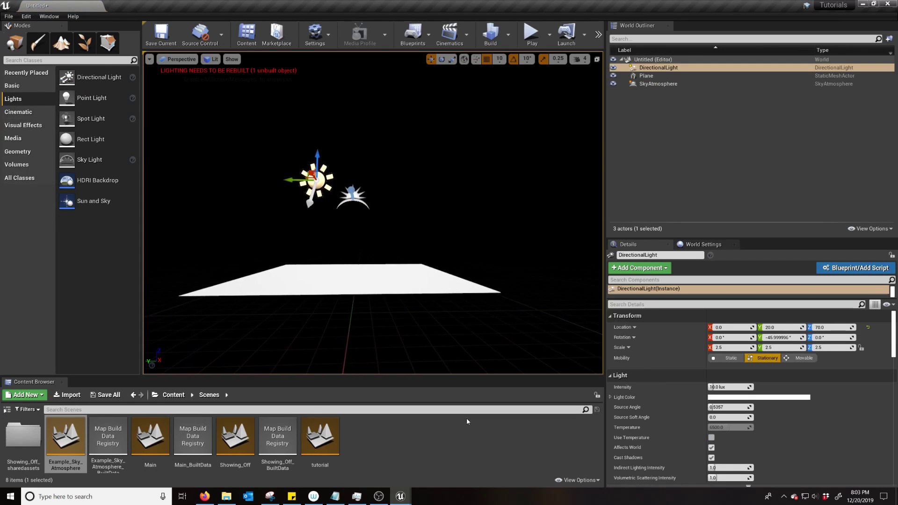
click(804, 358)
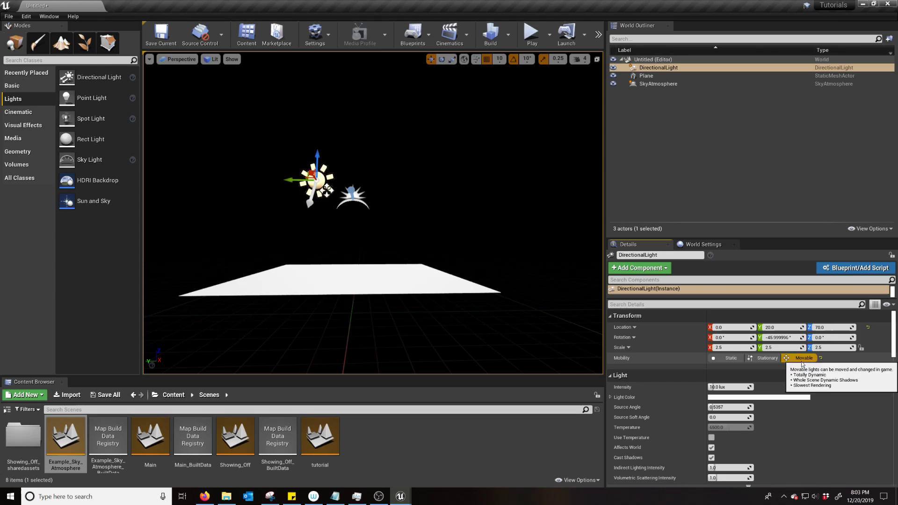
Step: Enable Atmosphere / Fog Sun Light in the directional light's advanced light settings
scroll(748, 402, down, 3)
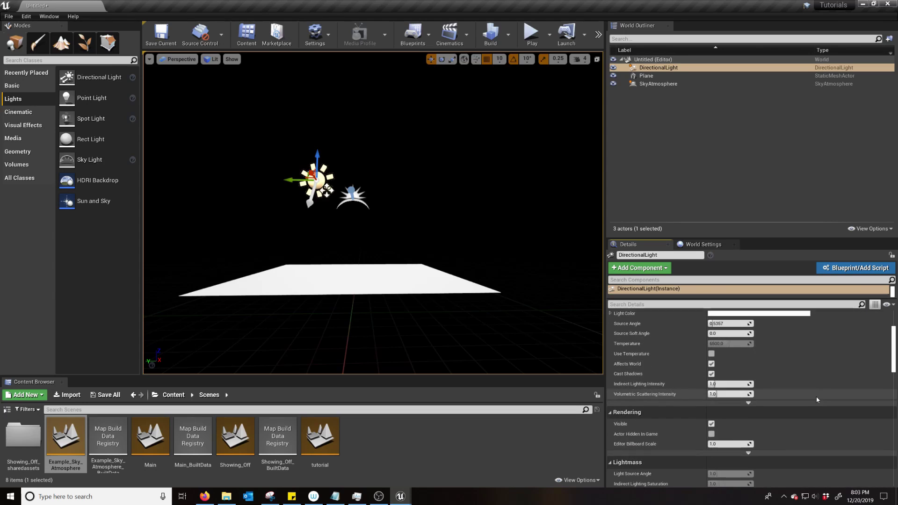
click(748, 404)
scroll(732, 396, down, 3)
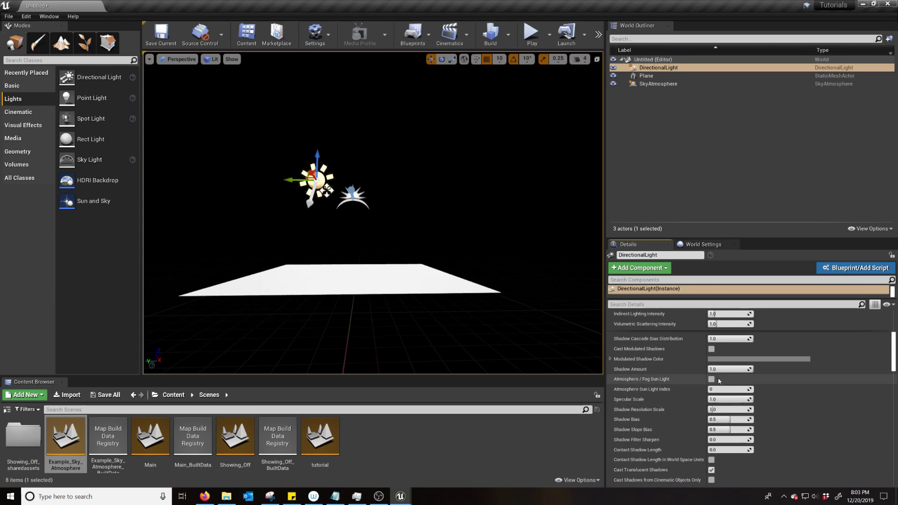
scroll(726, 388, up, 4)
scroll(725, 377, down, 1)
scroll(724, 379, down, 1)
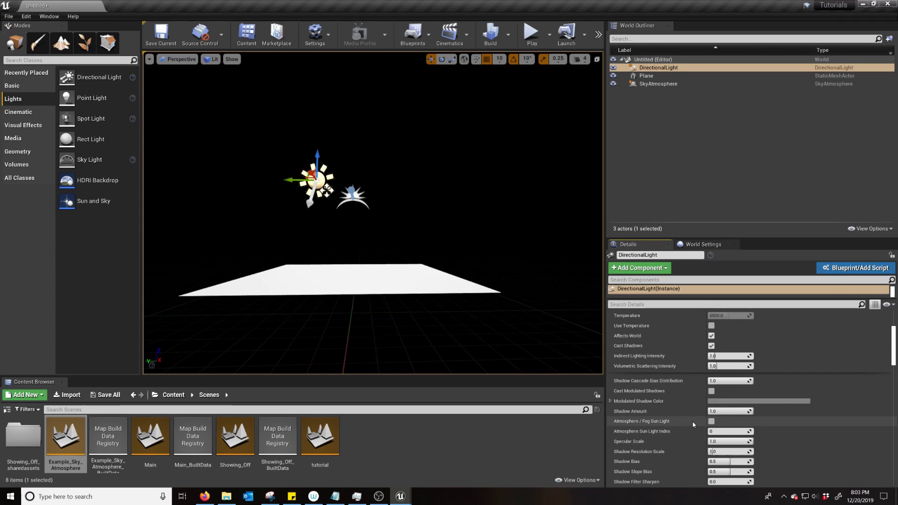
click(712, 421)
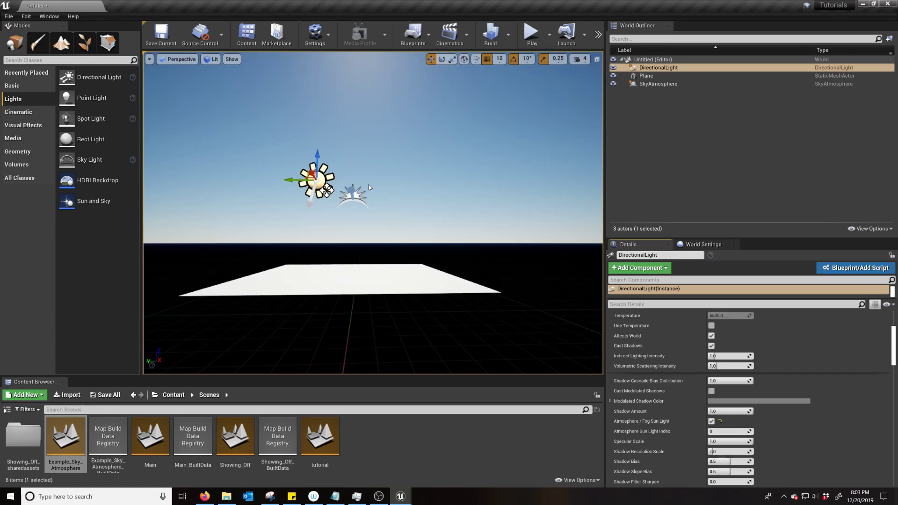
Step: Examine the atmosphere's sun disc, sky gradient and horizon above the plane from several viewing angles and distances
right_drag(369, 187, 373, 155)
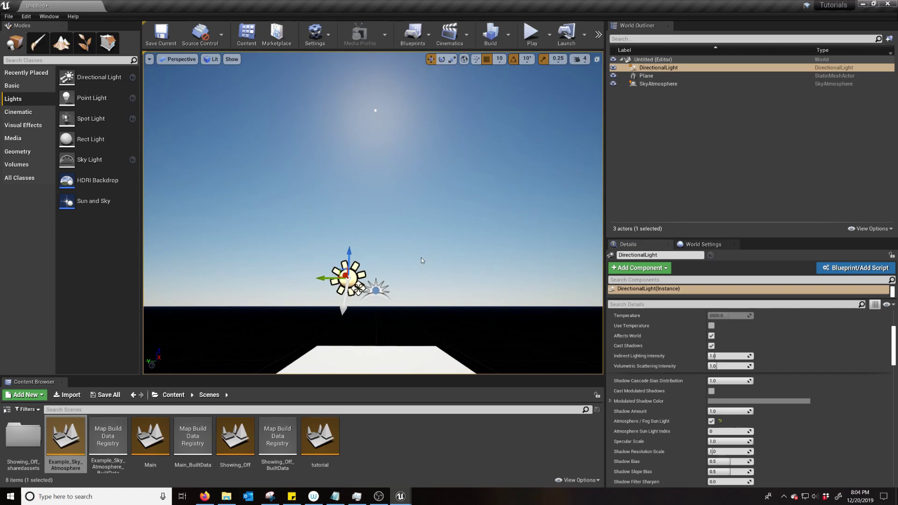
mouse_move(421, 261)
right_down()
mouse_move(422, 276)
mouse_move(420, 262)
right_up()
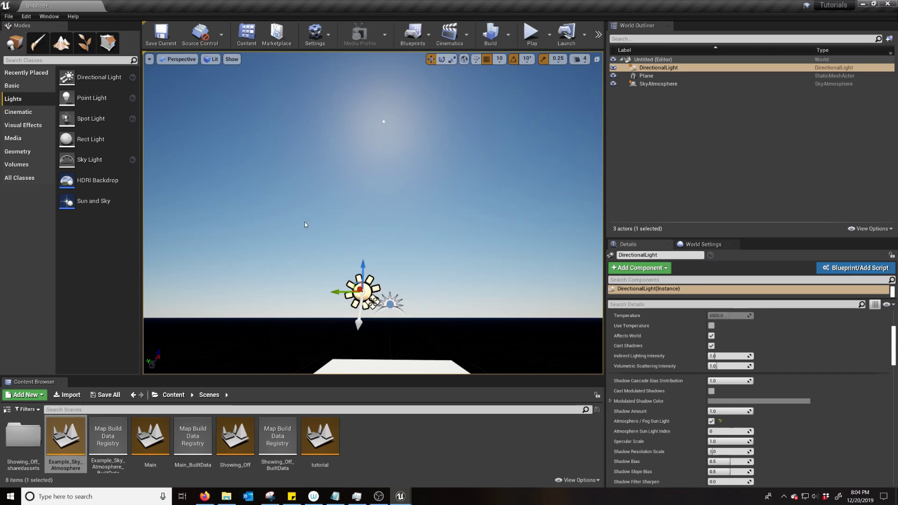
mouse_move(305, 225)
right_down()
mouse_move(305, 249)
mouse_move(305, 239)
right_up()
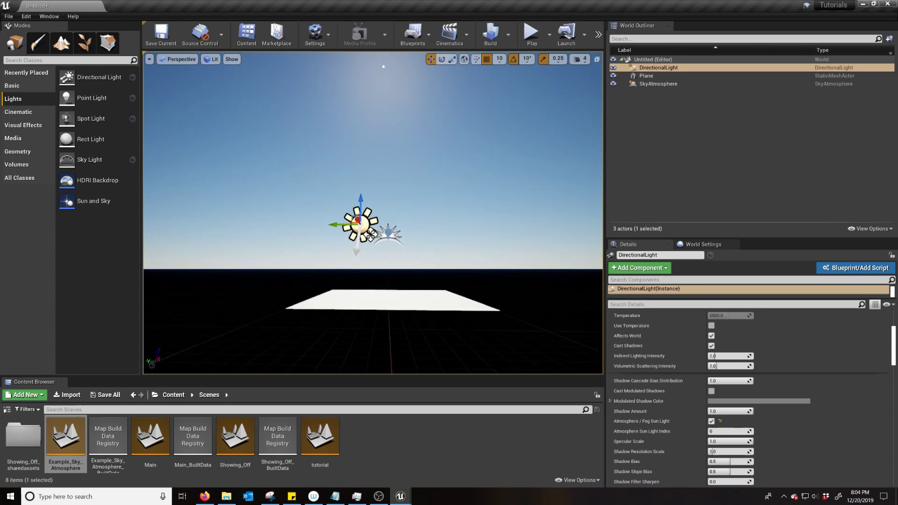
key(s)
key(w)
right_drag(341, 113, 341, 114)
key(s)
key(w)
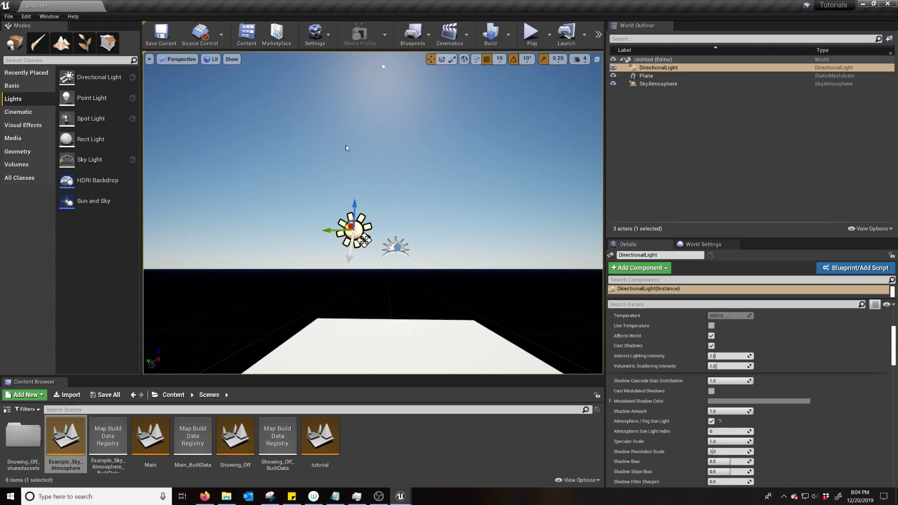
key(w)
mouse_move(427, 267)
right_down()
mouse_move(427, 284)
mouse_move(427, 268)
right_up()
key(s)
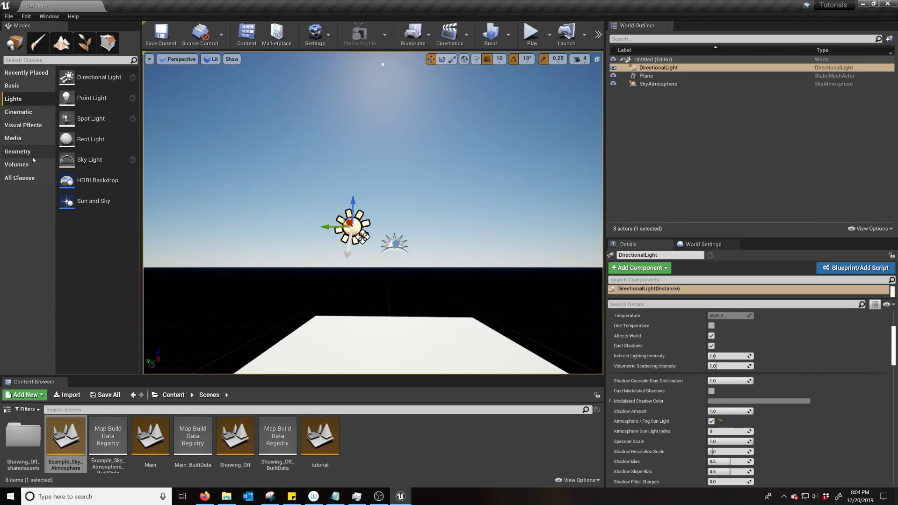
Step: Add a basic Sphere mesh to the level over the white plane
click(15, 88)
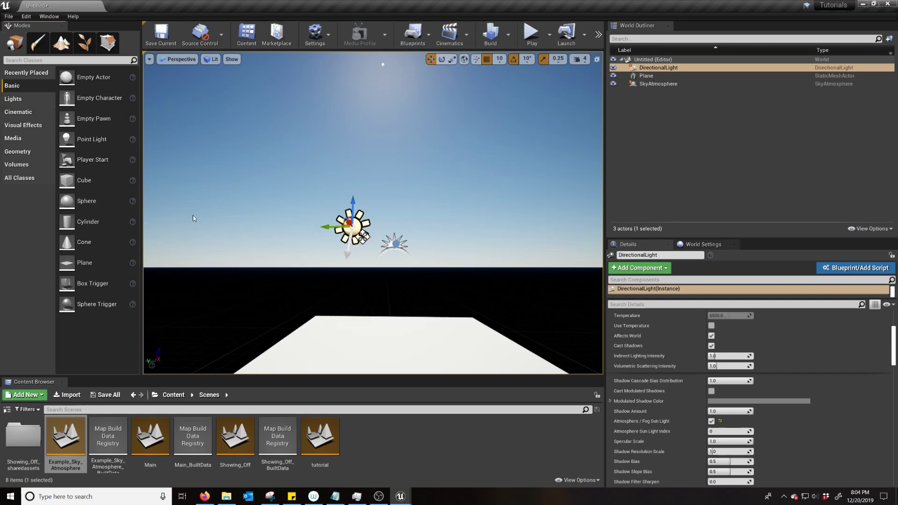
scroll(499, 259, down, 5)
scroll(477, 242, up, 3)
mouse_move(456, 167)
right_down()
mouse_move(456, 218)
mouse_move(463, 162)
right_up()
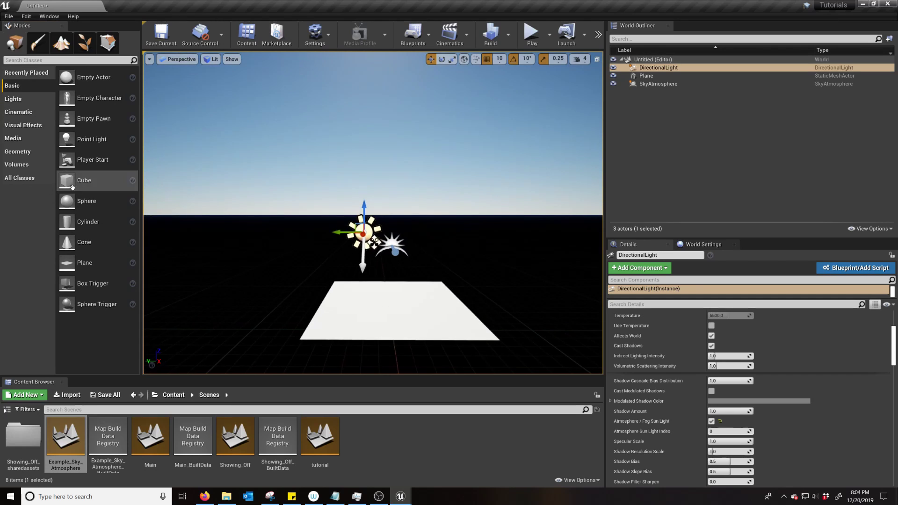
drag(95, 204, 388, 300)
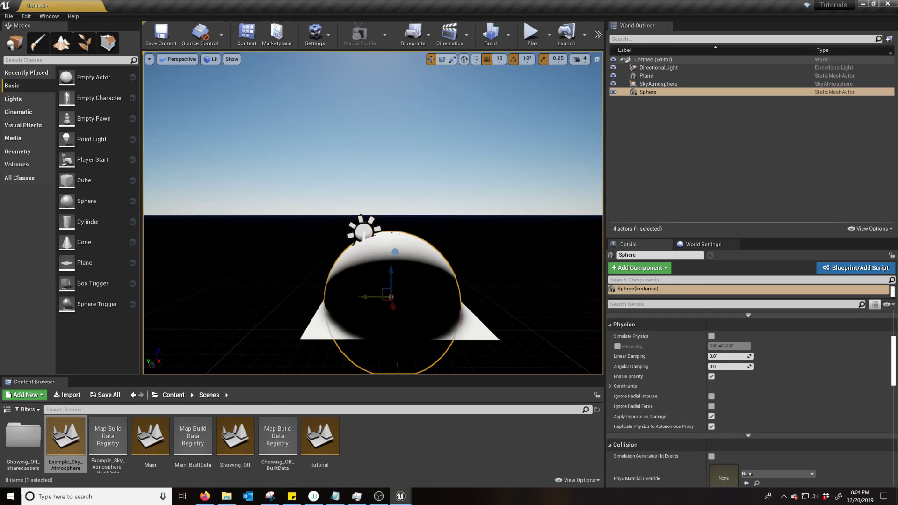
Step: Search the materials for "sky" and assign M_SkyTimeOfDay to the sphere's Element 0 material
scroll(753, 384, up, 5)
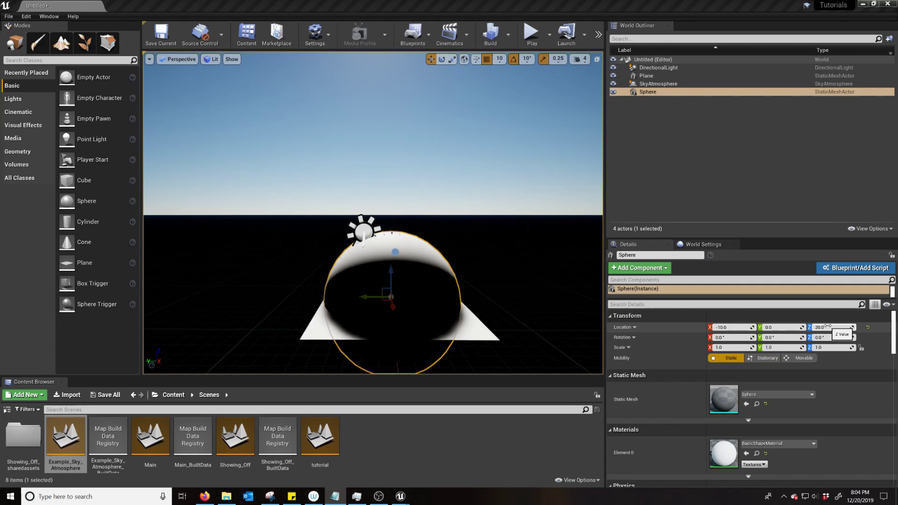
scroll(789, 439, down, 1)
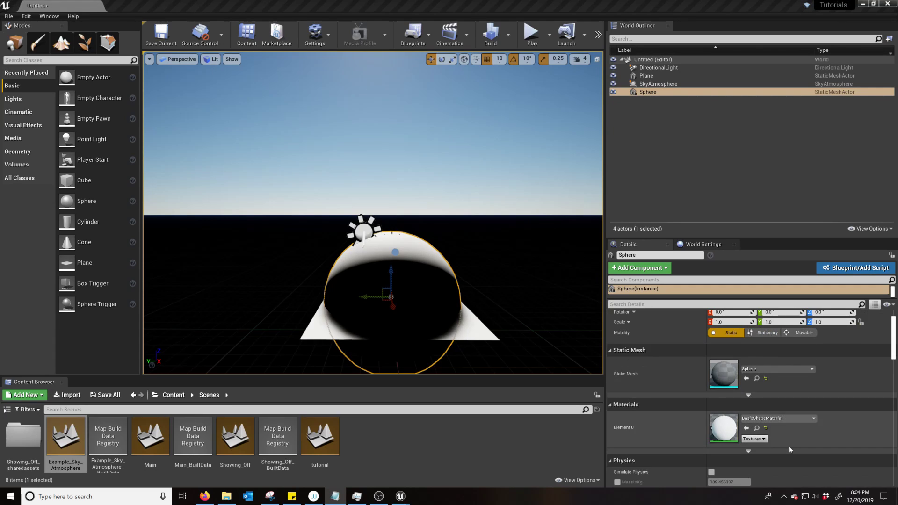
click(774, 418)
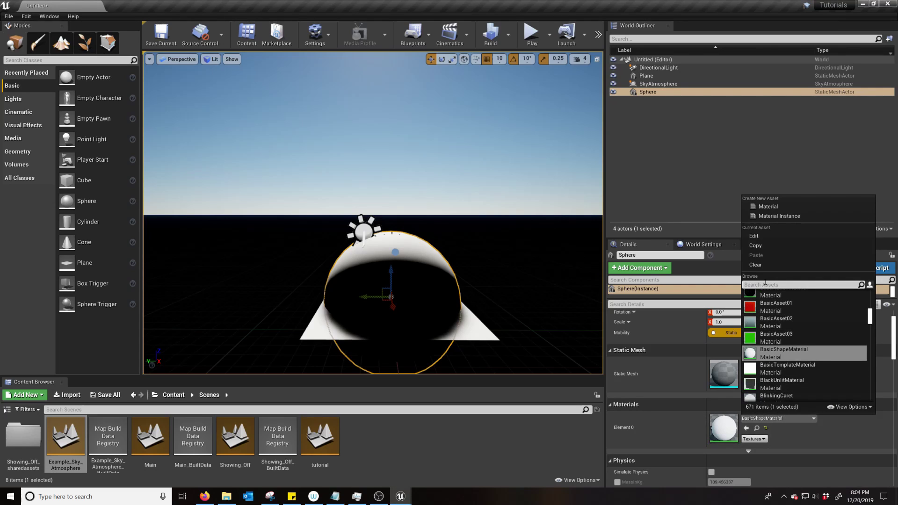
text(sky)
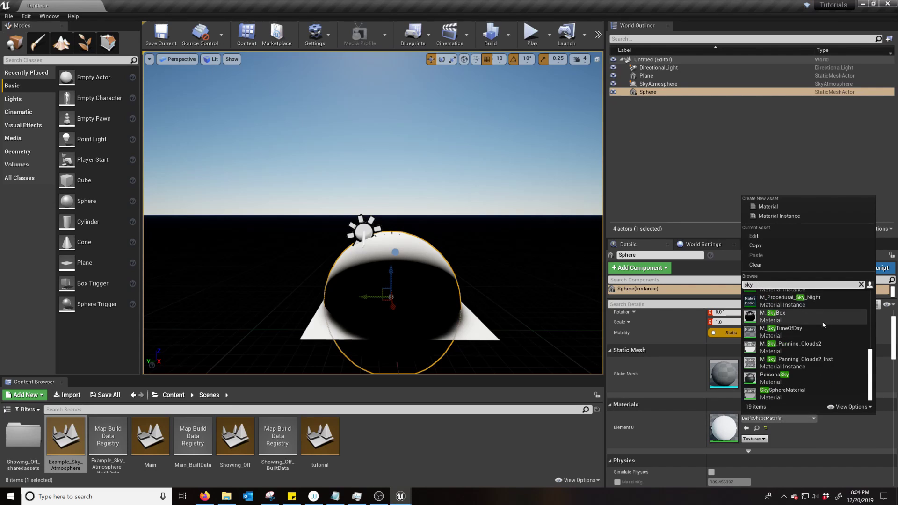
scroll(823, 360, up, 3)
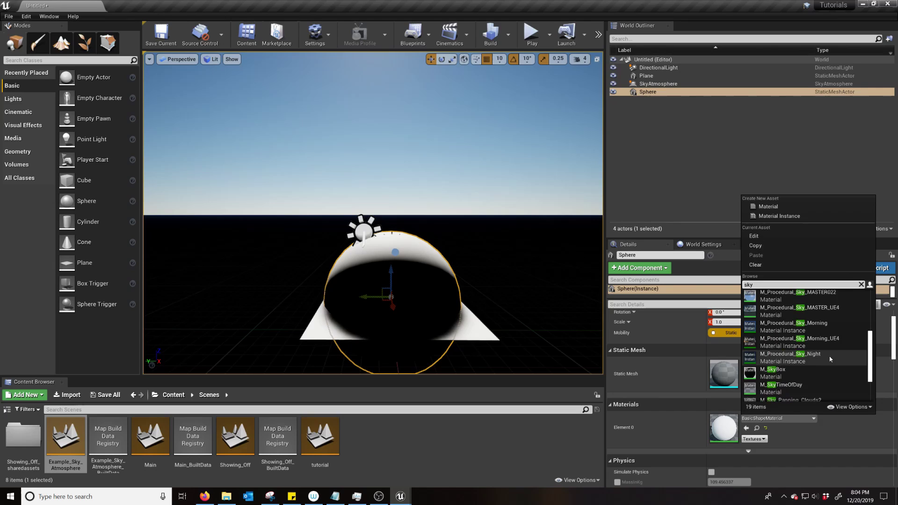
click(771, 389)
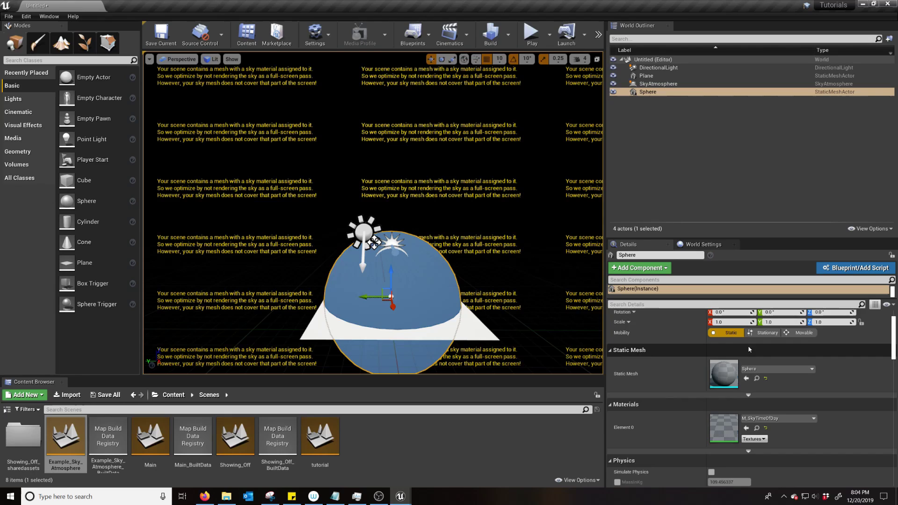
Step: Set the sphere's location to X 0 and Z -7300000, and its X rotation to 90 degrees
scroll(749, 349, up, 2)
click(832, 327)
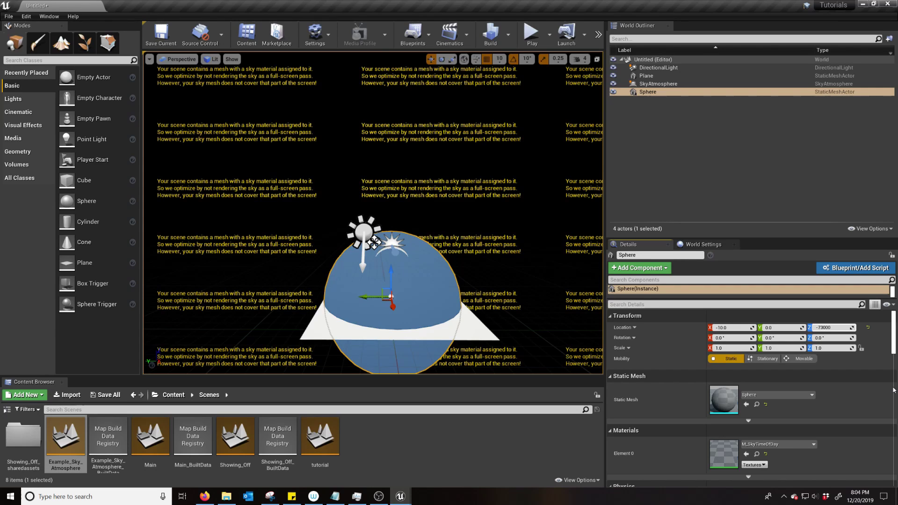
key(Return)
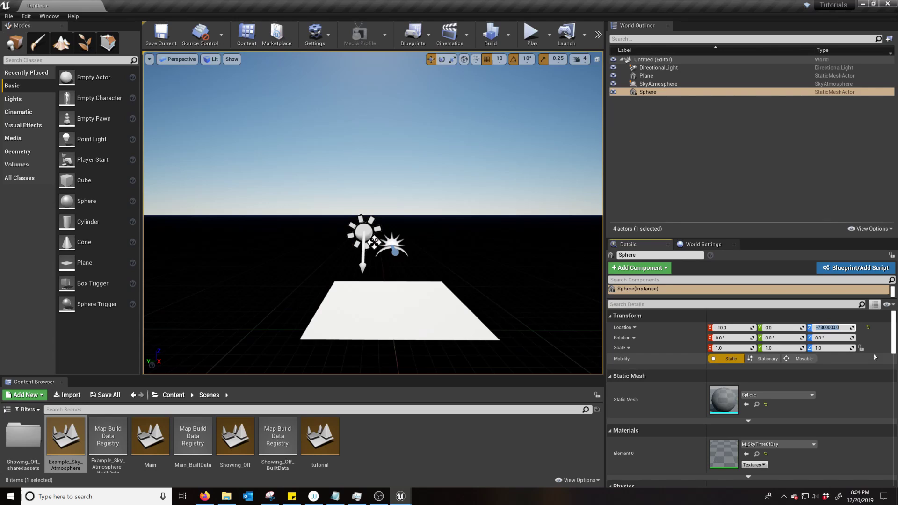
click(724, 331)
text(0)
key(Return)
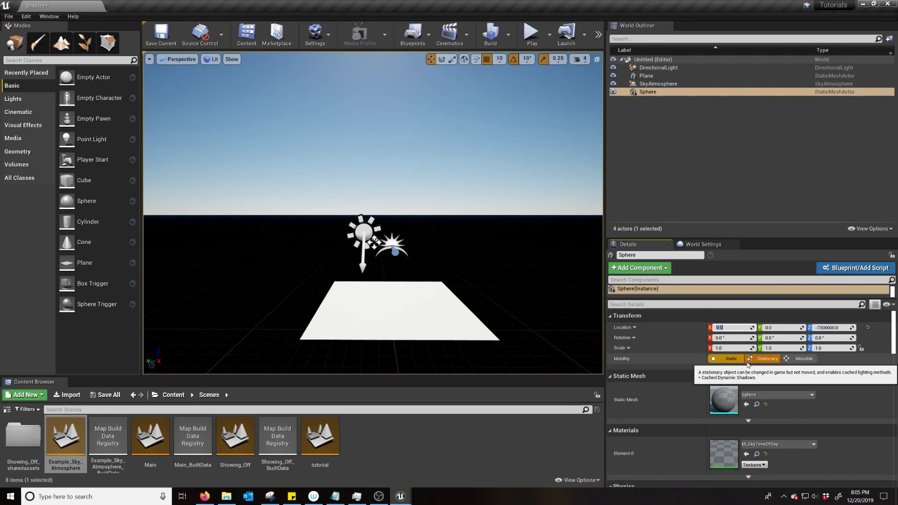
click(730, 338)
text(90)
key(Return)
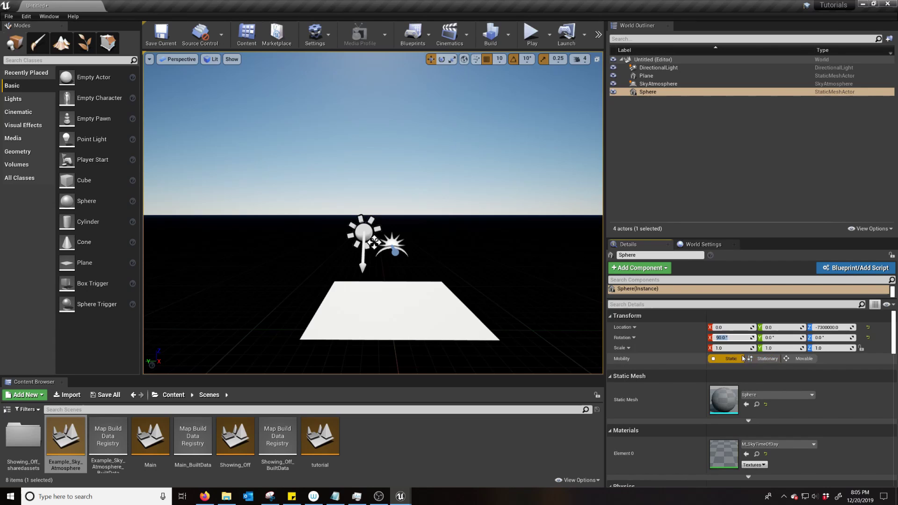
Step: Scale the sphere to X 1000000, Y 150000 and Z 1000000
click(733, 348)
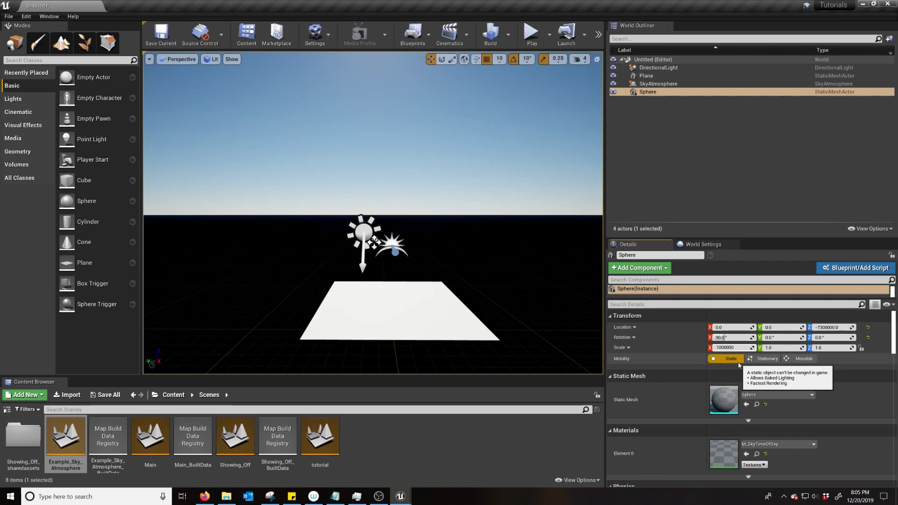
key(Return)
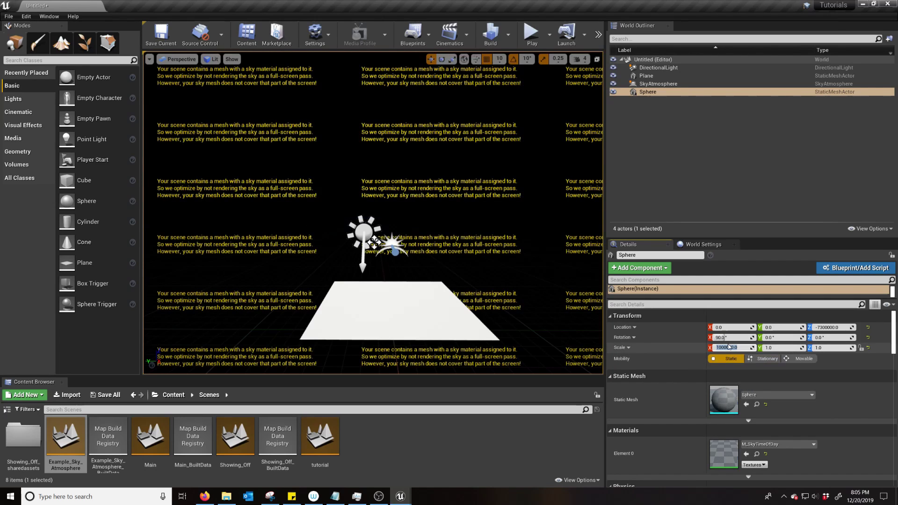
click(786, 348)
text(15)
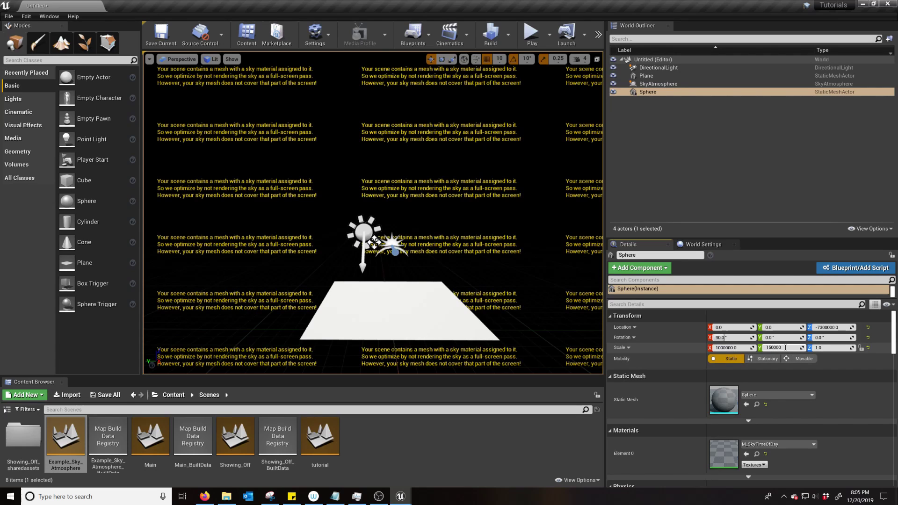
text(0000)
key(Tab)
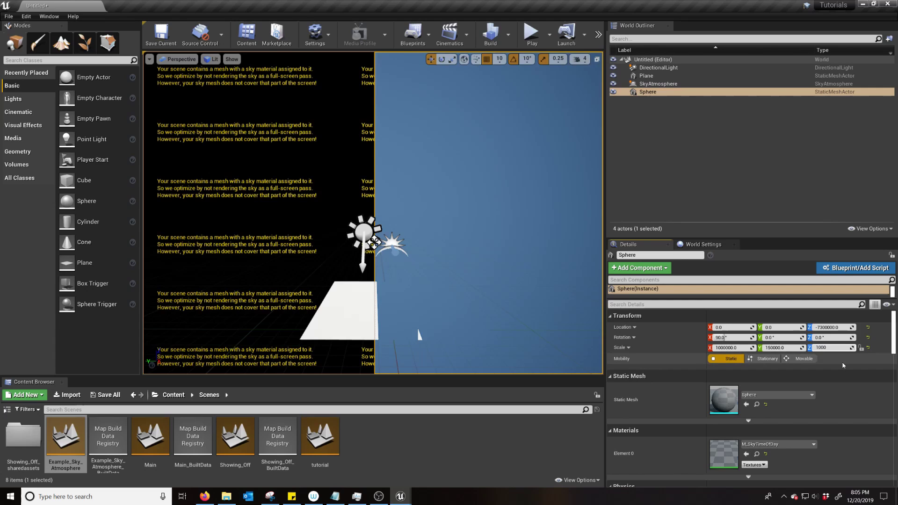
key(Return)
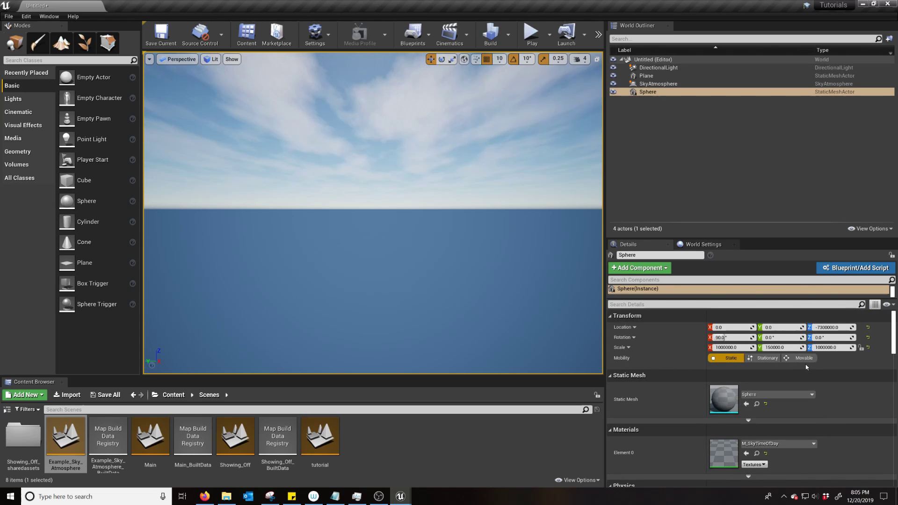
Step: Turn off Cast Shadow in the sphere's lighting settings
scroll(708, 440, down, 6)
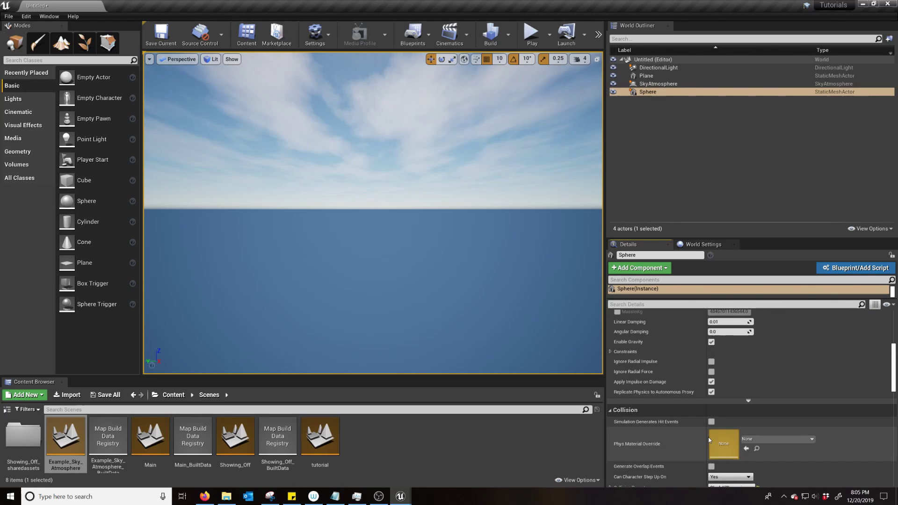
scroll(709, 440, down, 6)
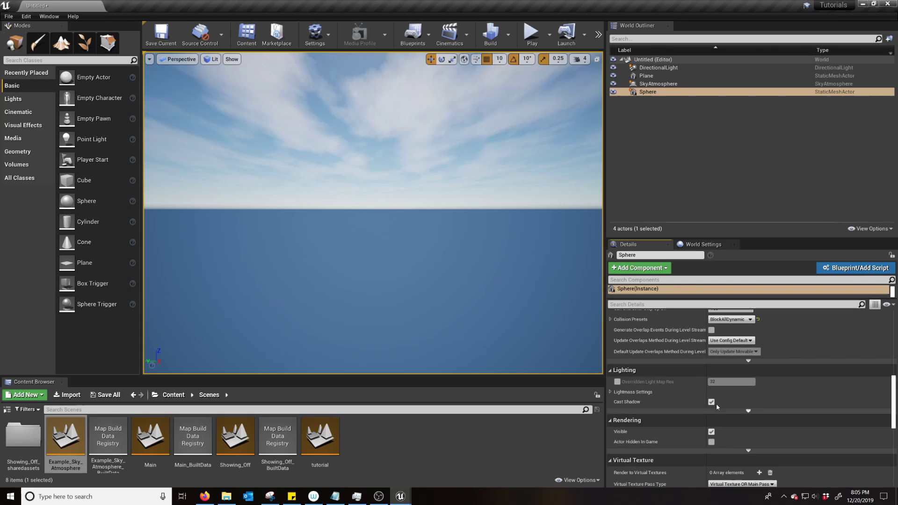
click(712, 402)
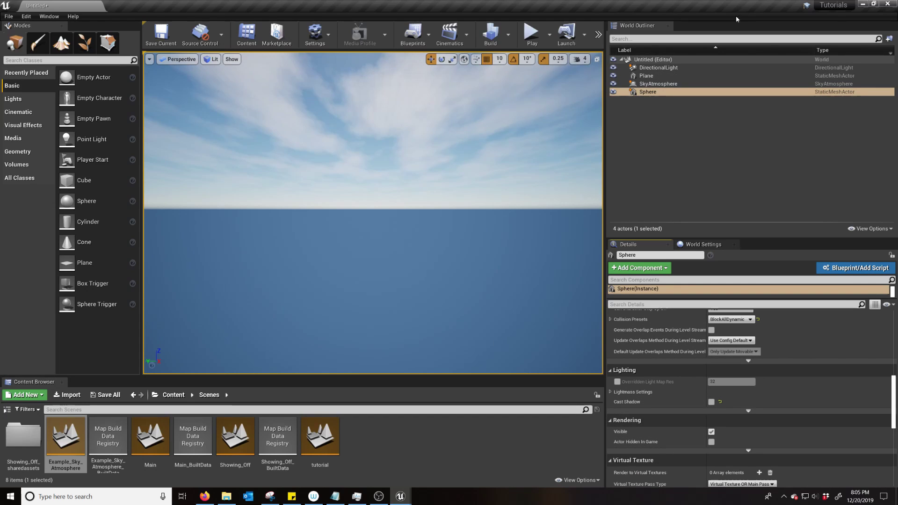
Step: Add a Sky Light just beyond the plane's far edge and set its mobility to Movable
click(674, 76)
key(g)
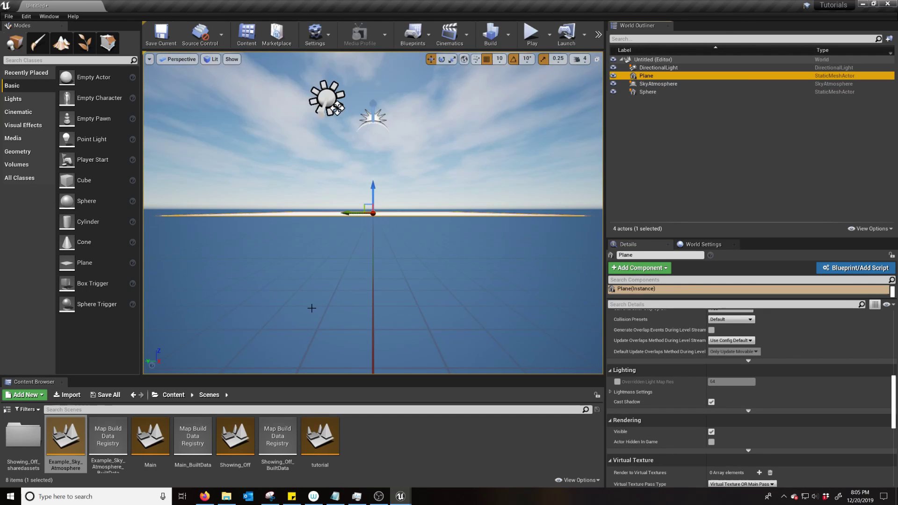
key(f)
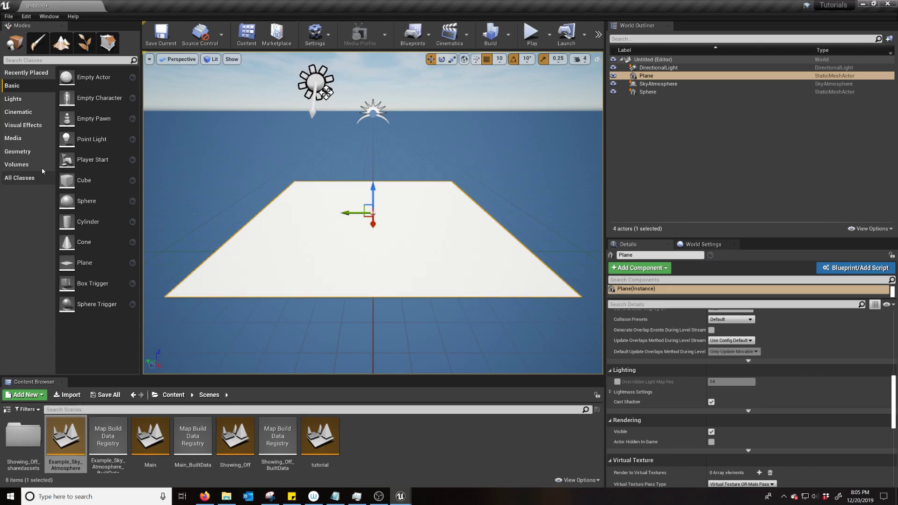
click(13, 99)
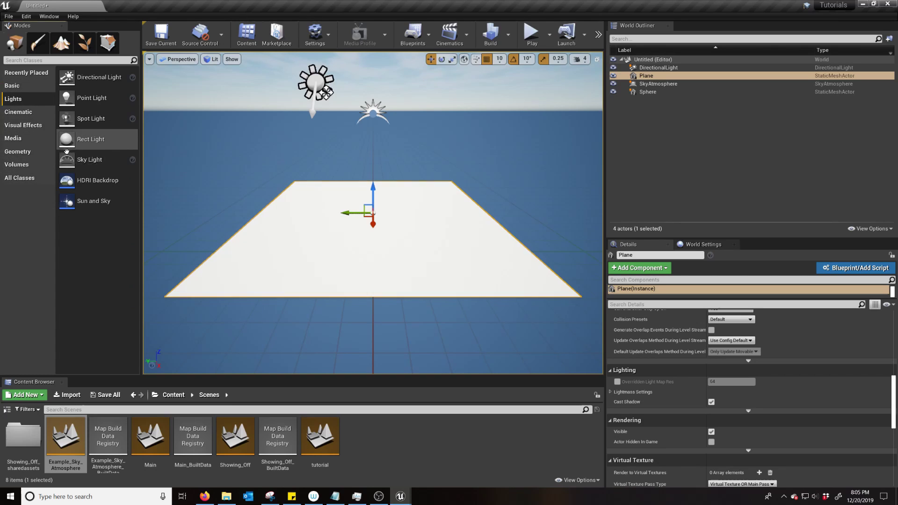
drag(84, 159, 371, 168)
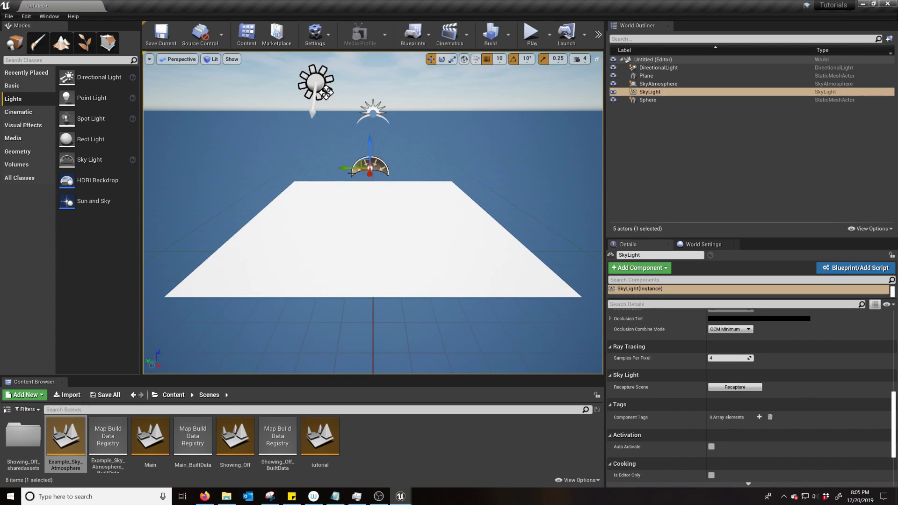
scroll(816, 407, up, 10)
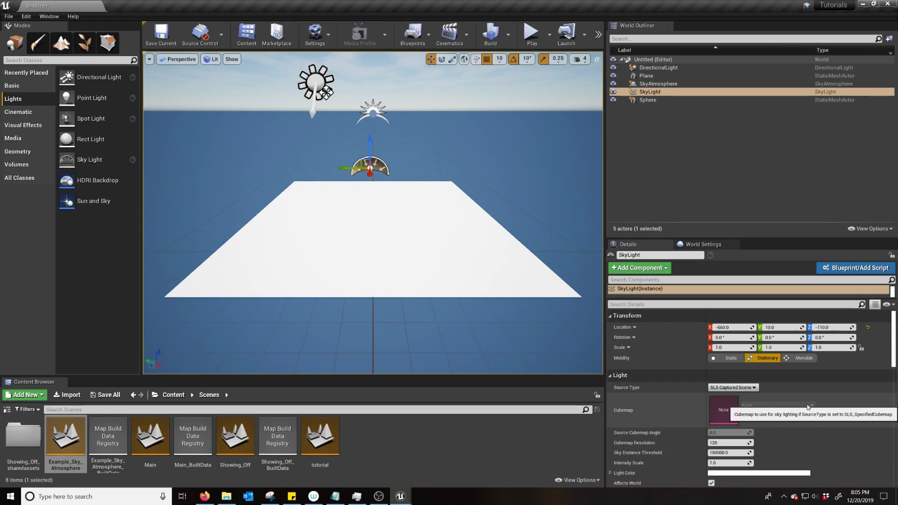
click(801, 358)
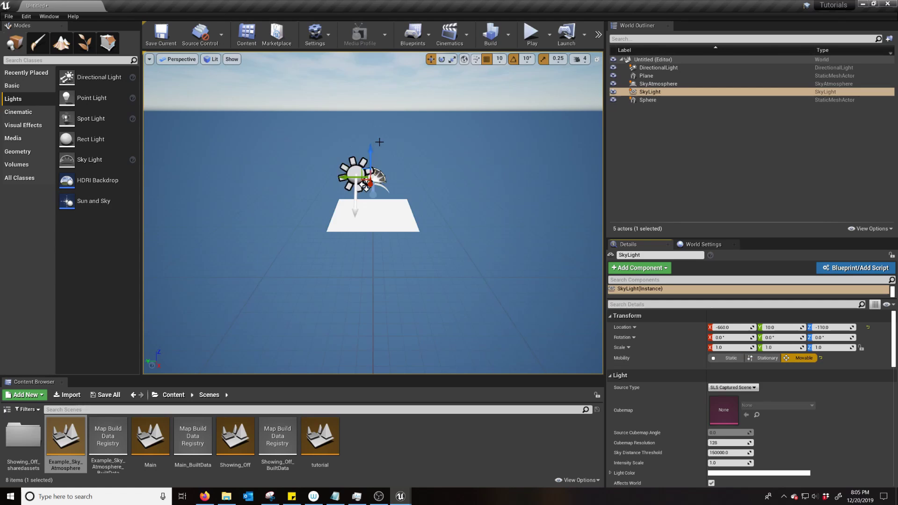
Step: Open the Showing_Off level from the Scenes folder
mouse_move(480, 128)
alt+mouse_down()
mouse_move(477, 115)
mouse_move(474, 125)
alt+mouse_up()
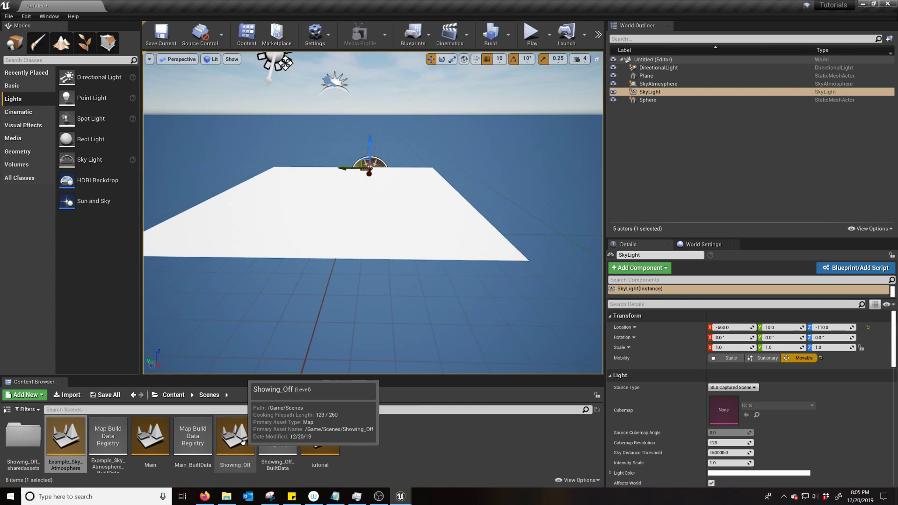
double_click(232, 446)
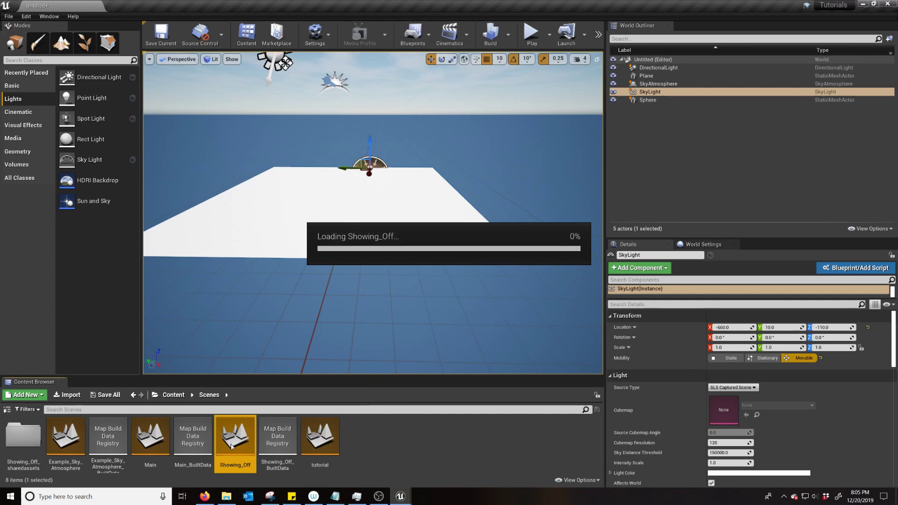
click(530, 329)
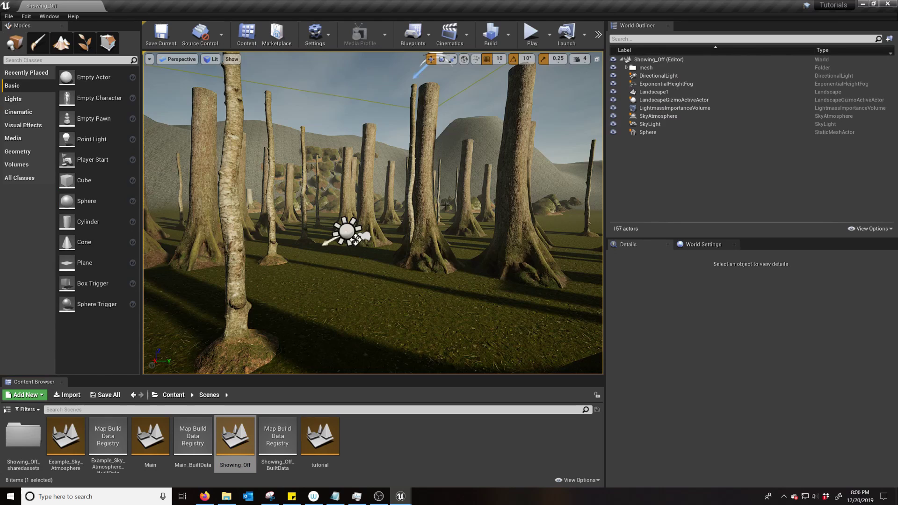
Step: Toggle the exponential height fog's visibility to compare the scene, leaving the fog hidden
click(613, 84)
click(613, 84)
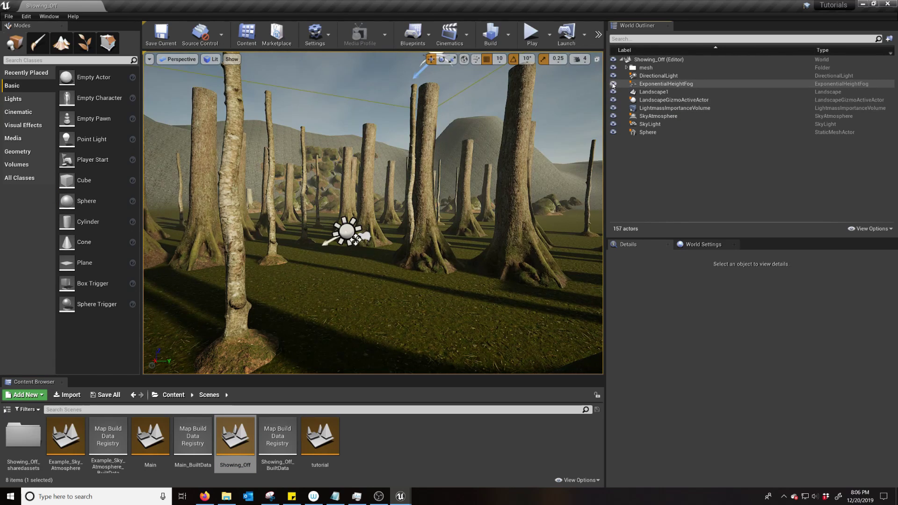
click(613, 84)
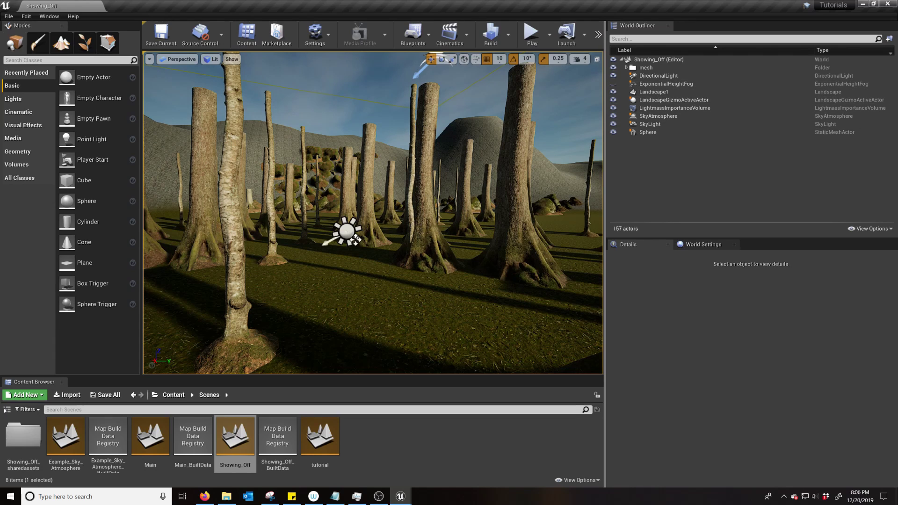
Step: Turn on game view to hide the editor icons in the viewport and reframe the forest of tree trunks
click(411, 223)
key(g)
scroll(416, 221, up, 3)
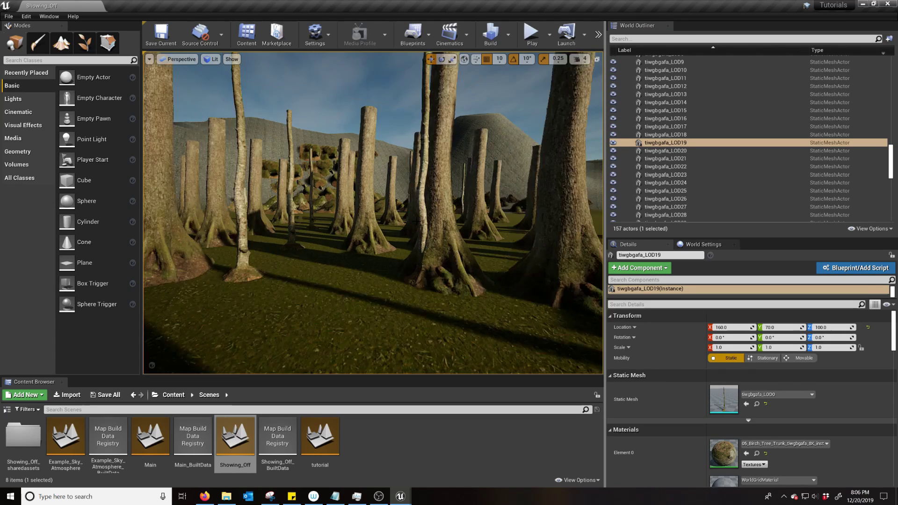
scroll(415, 220, down, 3)
mouse_move(564, 182)
alt+mouse_down()
mouse_move(599, 181)
mouse_move(564, 182)
alt+mouse_up()
scroll(748, 119, up, 8)
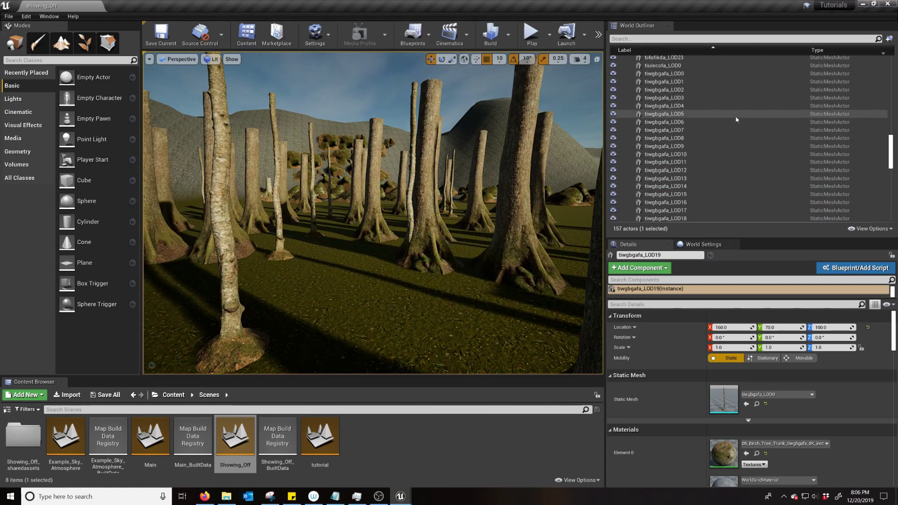
Step: Collapse the mesh folder and rotate the directional light to lower the sun to a shallow angle over the forest
drag(892, 138, 842, 76)
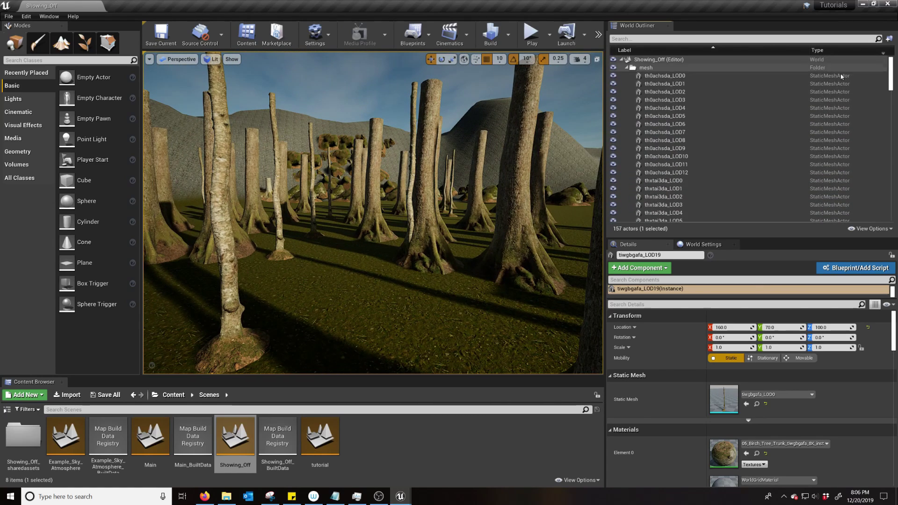
click(627, 67)
click(655, 76)
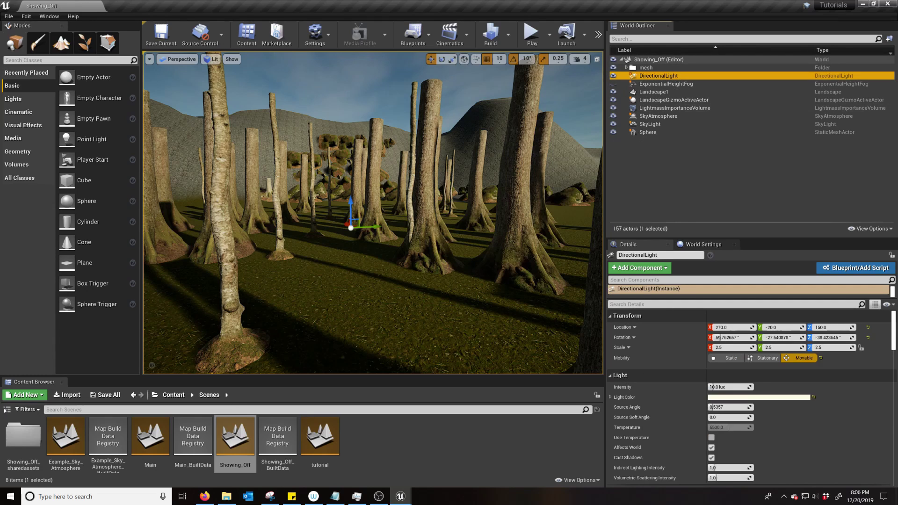
key(e)
drag(315, 218, 356, 189)
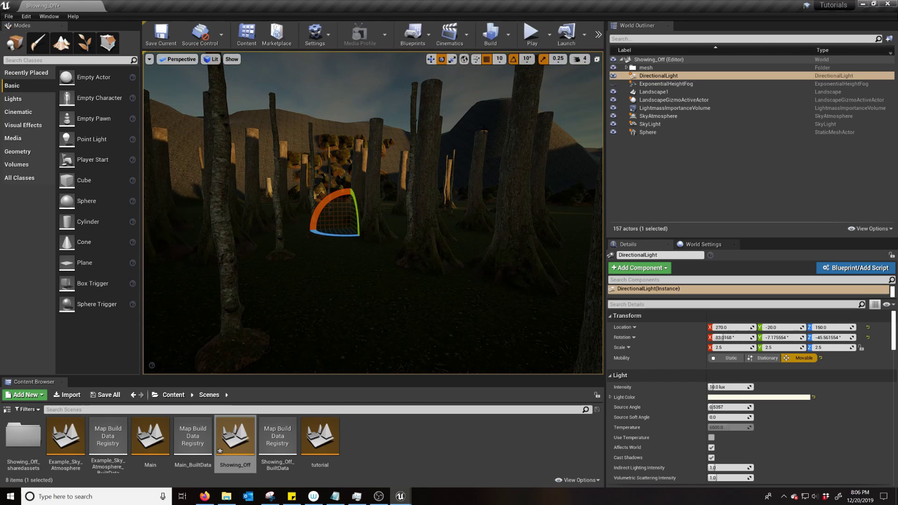
mouse_move(354, 191)
mouse_down()
mouse_move(323, 199)
mouse_move(363, 192)
mouse_move(343, 190)
mouse_up()
scroll(749, 384, down, 10)
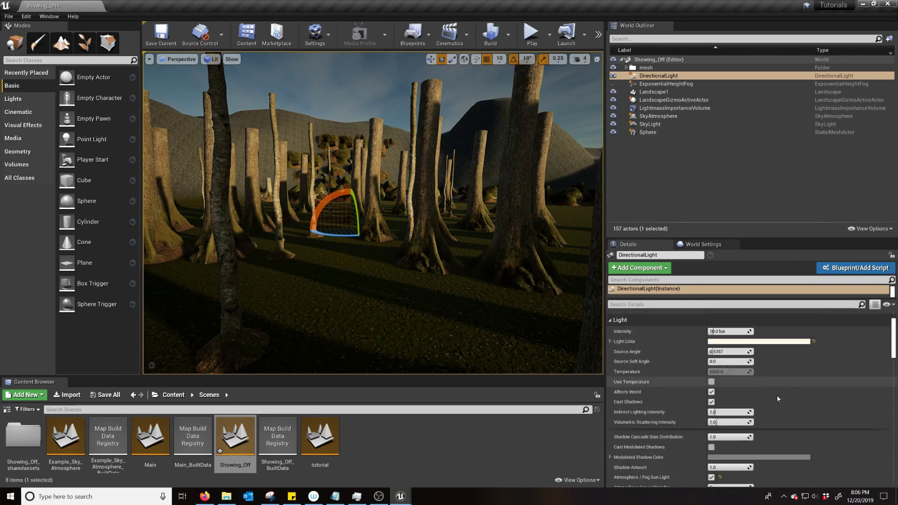